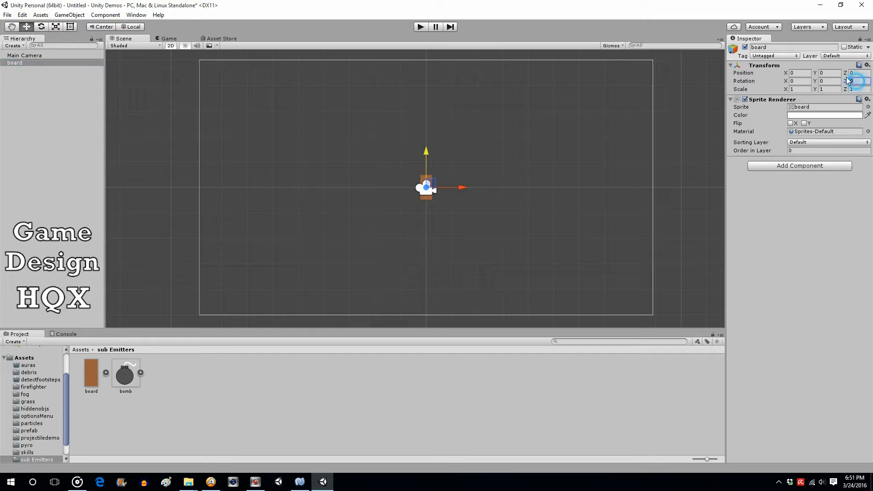
- Rotate the board 90 degrees about Z, scale its Y to 19, and move it down to about Y -4.85
text(90)
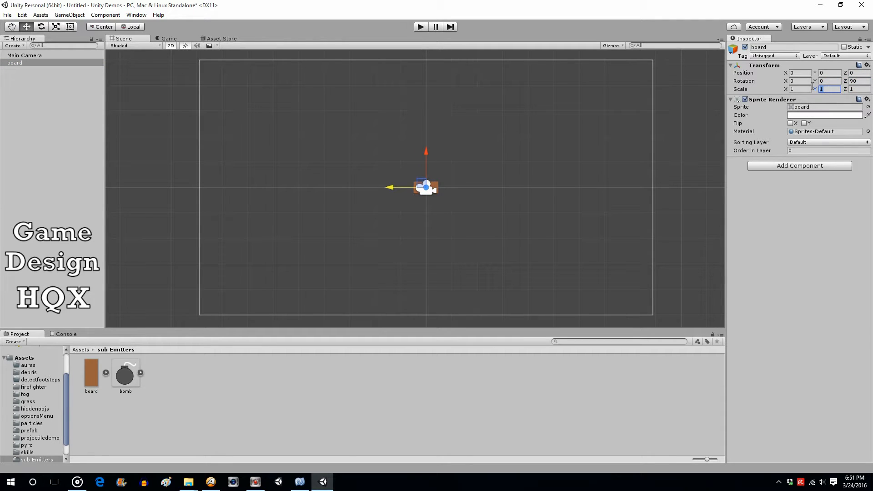
text(9)
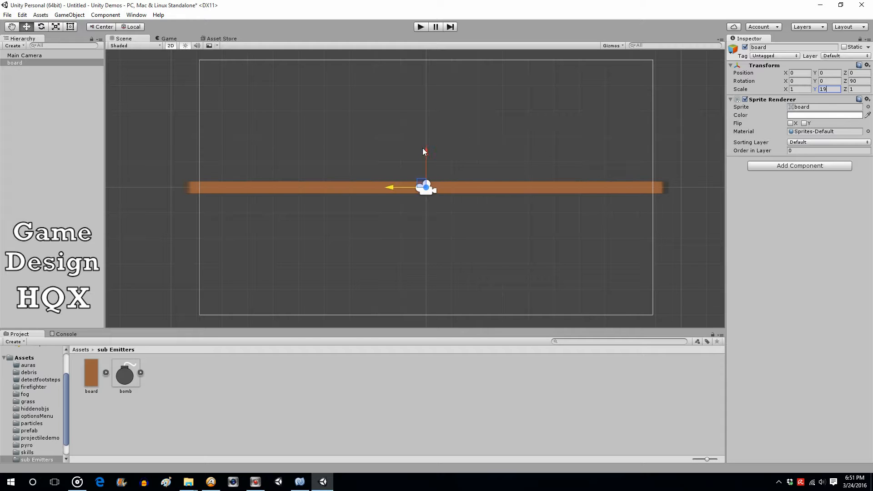
drag(423, 152, 432, 273)
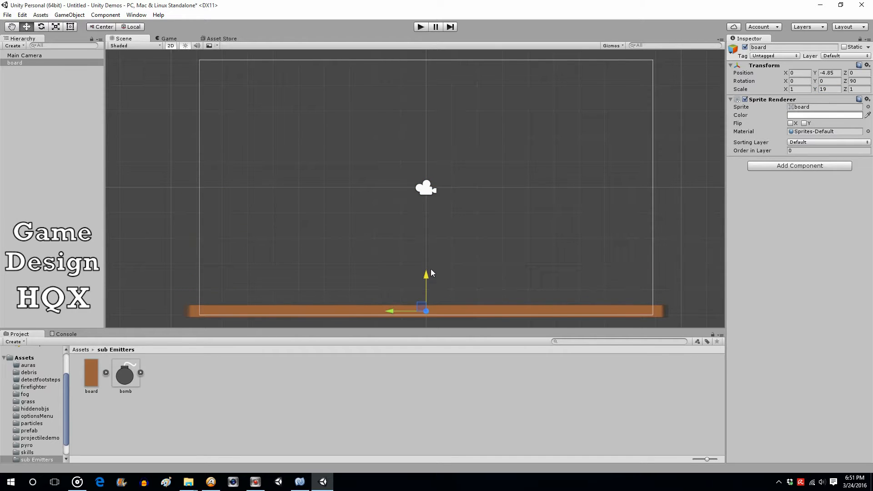
- Add a Box Collider 2D component to the board
click(760, 167)
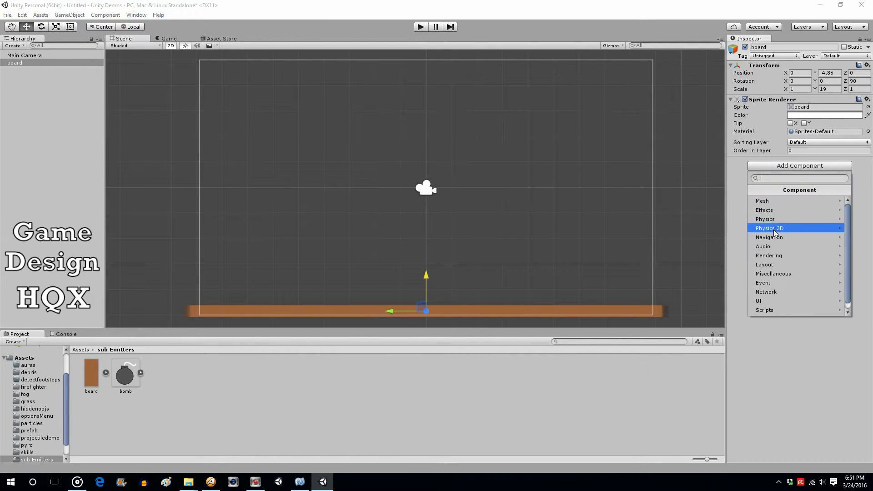
click(774, 229)
click(780, 212)
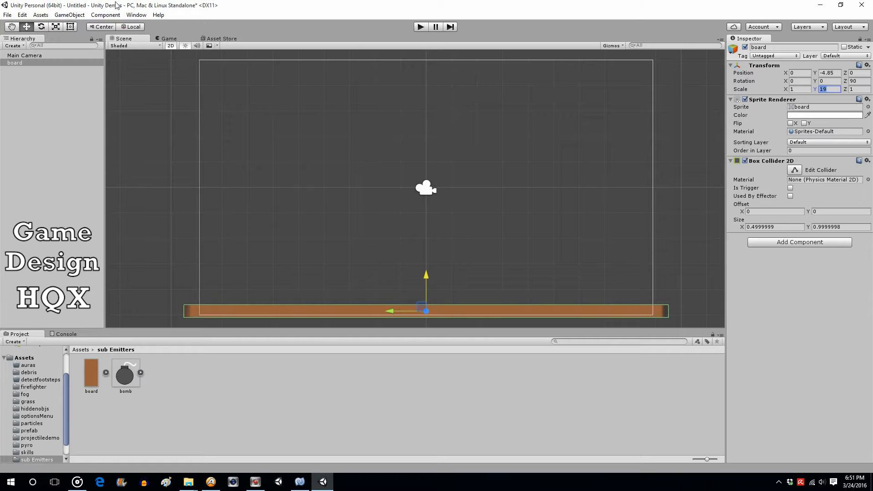
- Create a particle system and lower it to just above the board, at about Y -4.02
click(70, 15)
click(83, 95)
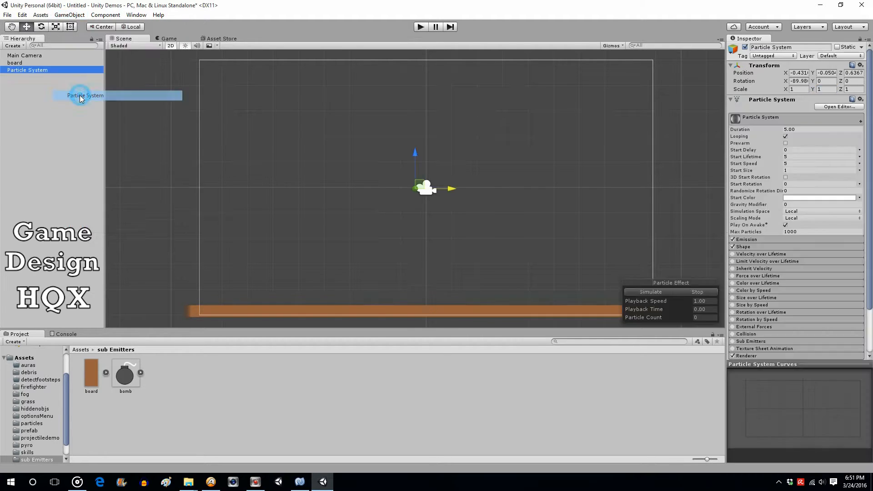
drag(416, 156, 403, 255)
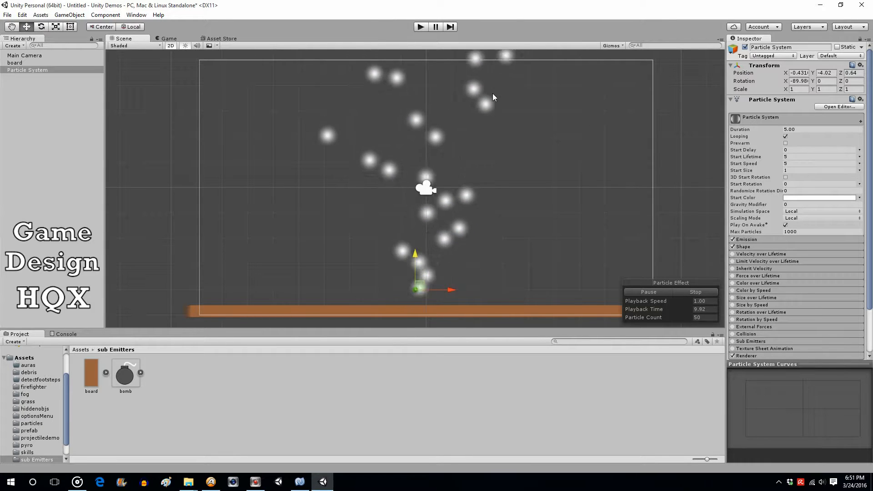
- Create a material named bombMat in the sub Emitters folder, using the bomb image as its texture and the Sprites/Default shader
right_click(183, 375)
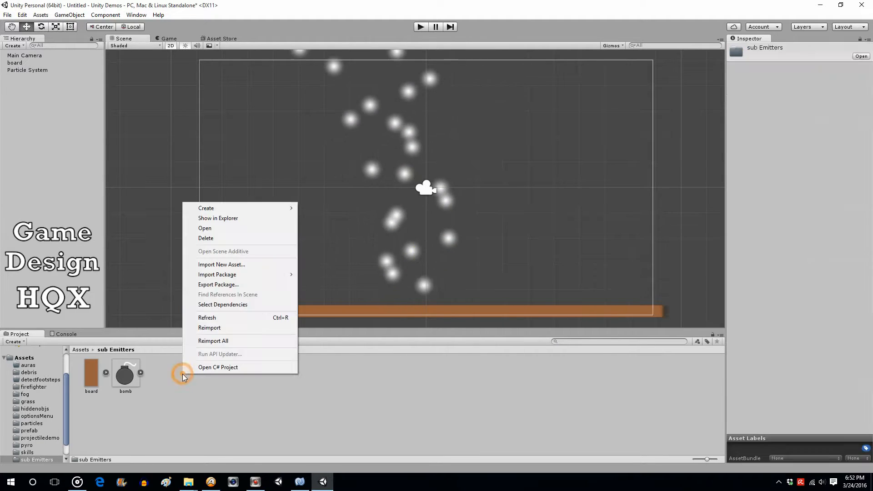
mouse_move(241, 211)
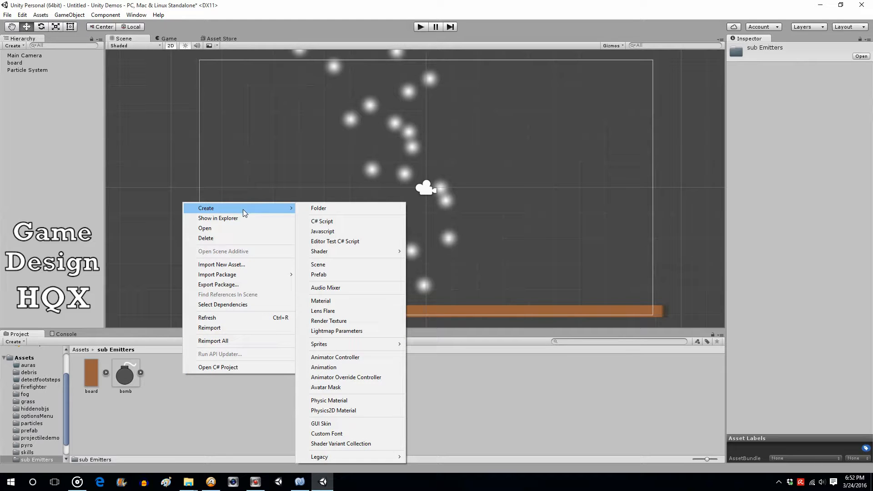
click(326, 302)
text(bo)
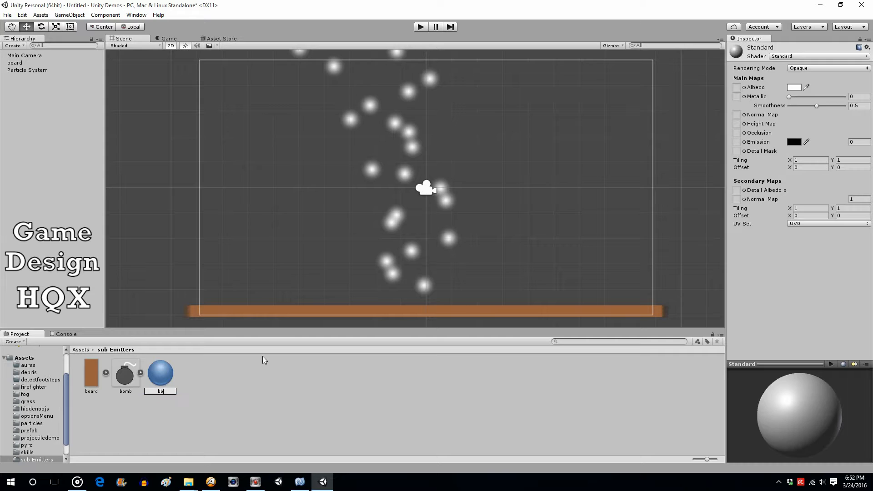
text(mbMat)
click(250, 362)
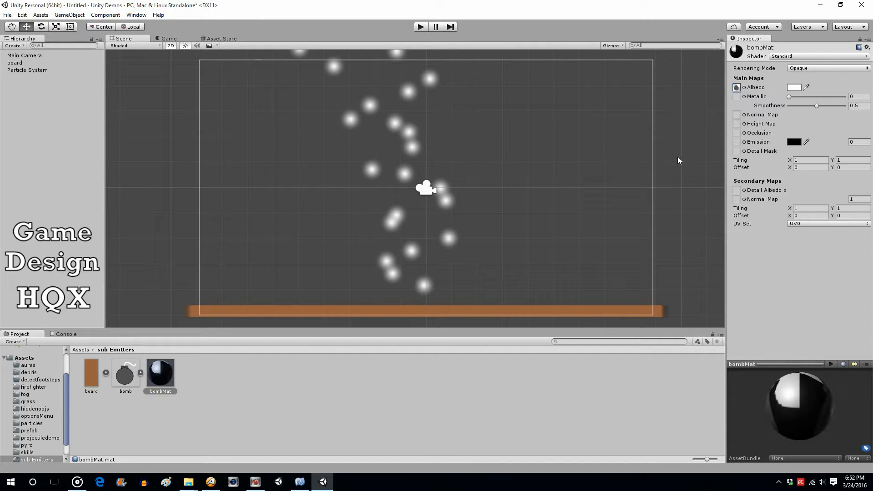
click(781, 57)
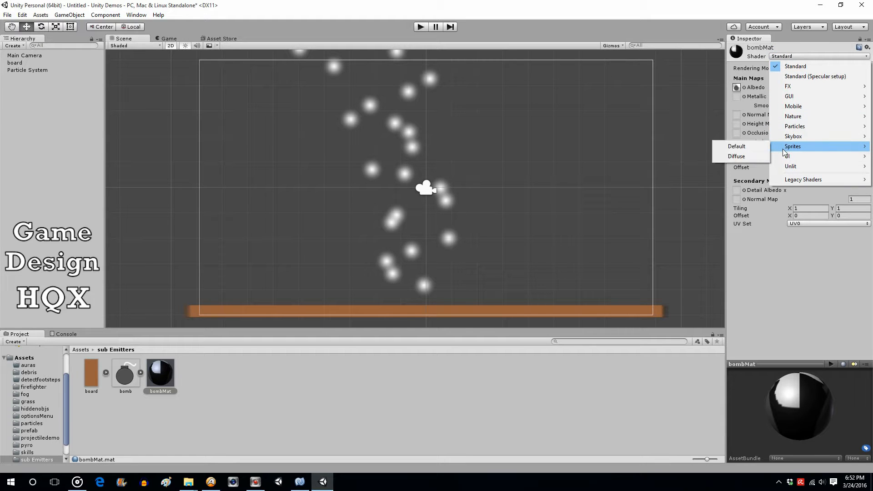
click(746, 146)
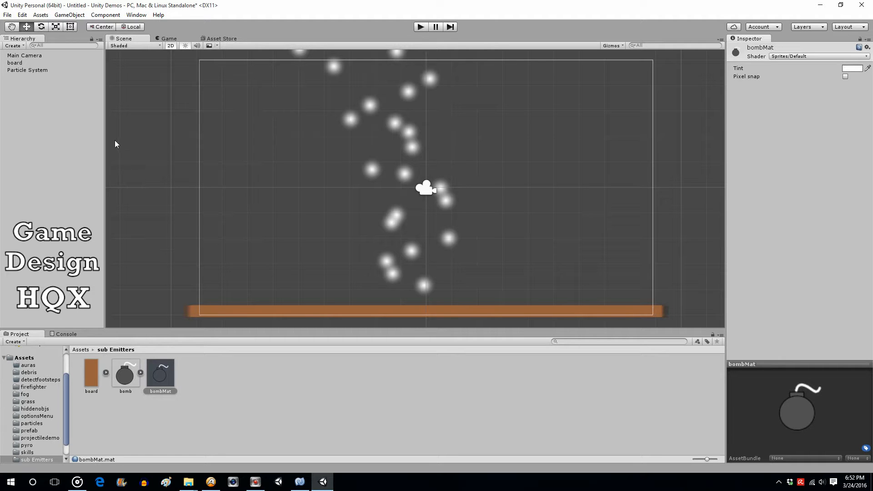
- Assign bombMat as the material in the particle system's Renderer module
click(34, 71)
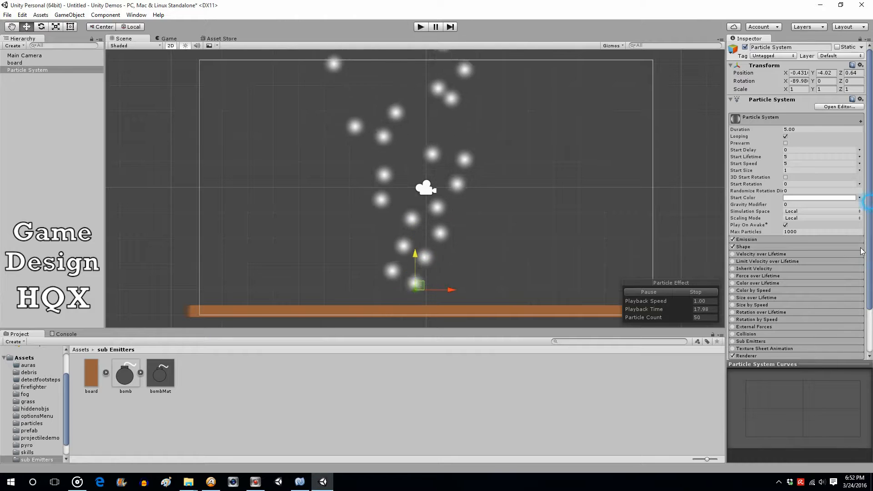
scroll(839, 318, down, 3)
click(788, 298)
scroll(789, 268, down, 2)
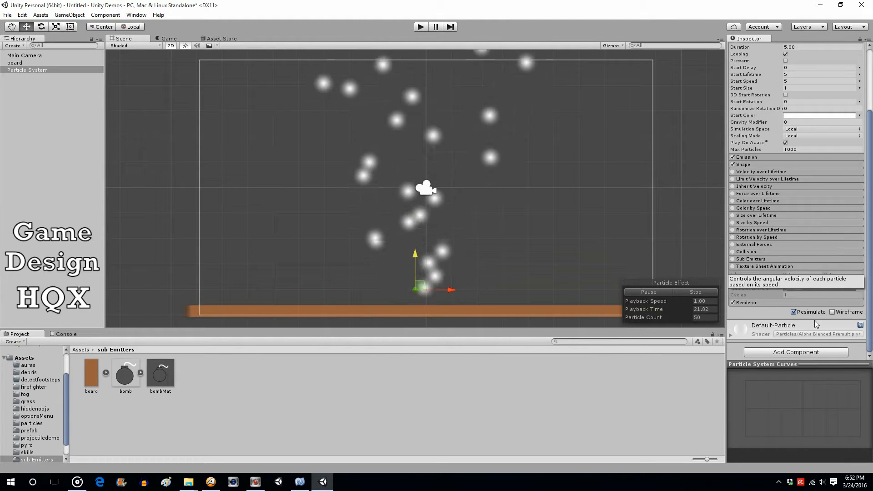
click(792, 303)
click(782, 266)
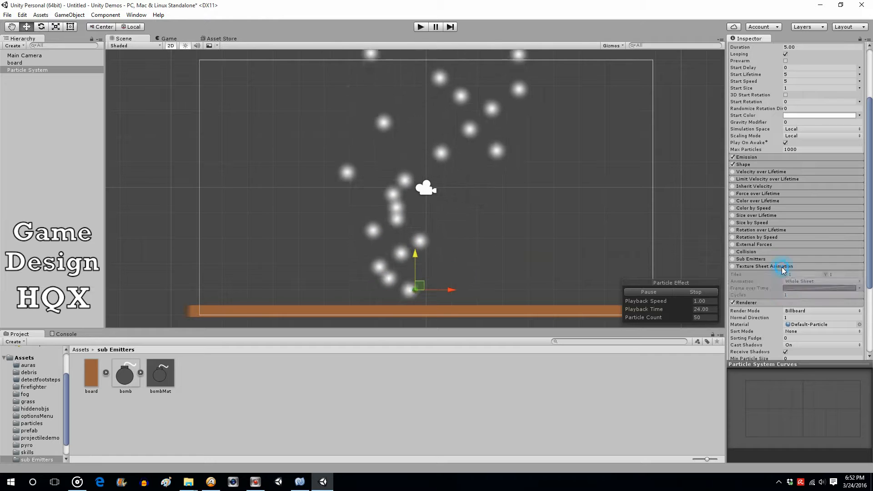
scroll(785, 280, down, 4)
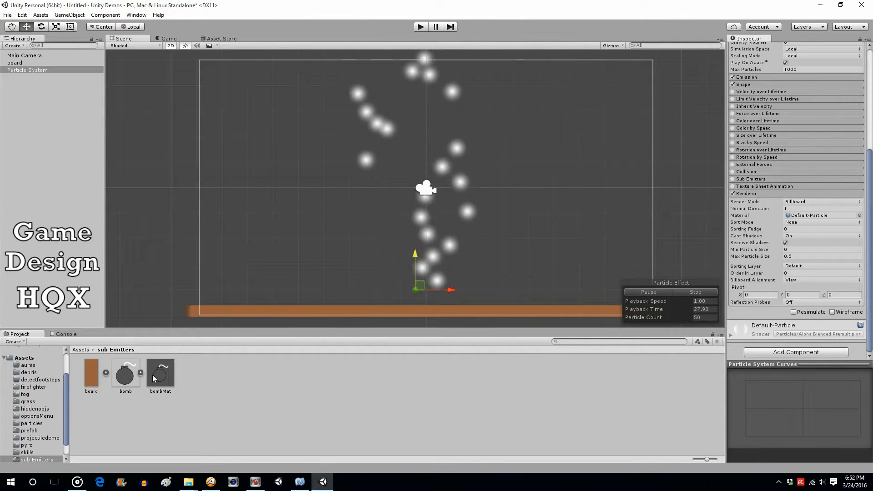
drag(159, 374, 776, 214)
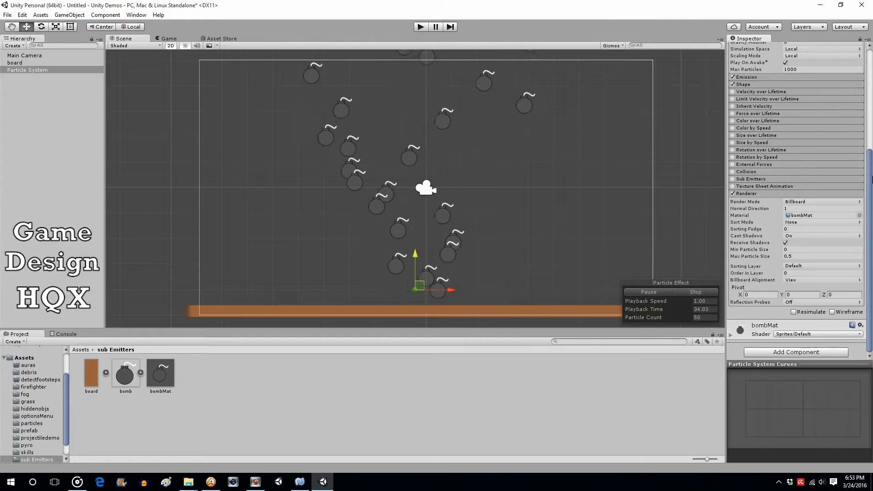
- Enable Rotation over Lifetime on the particle system and set its angular velocity to 360
scroll(774, 178, up, 2)
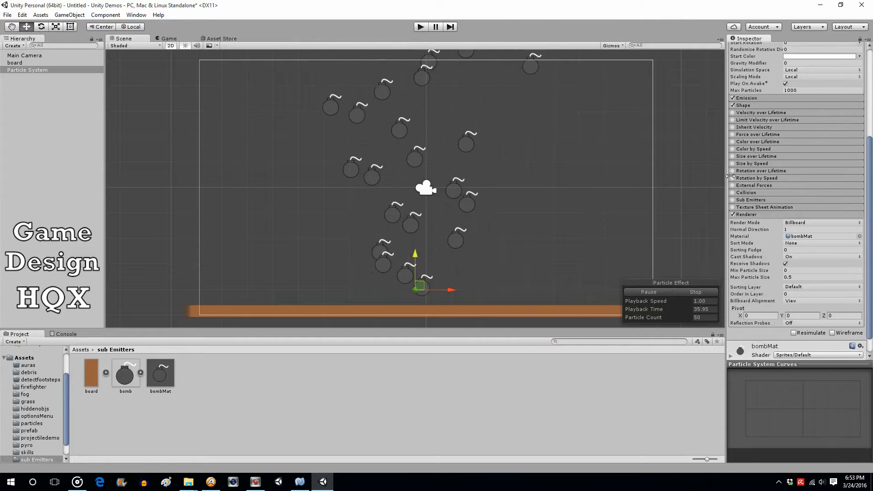
click(732, 170)
click(757, 172)
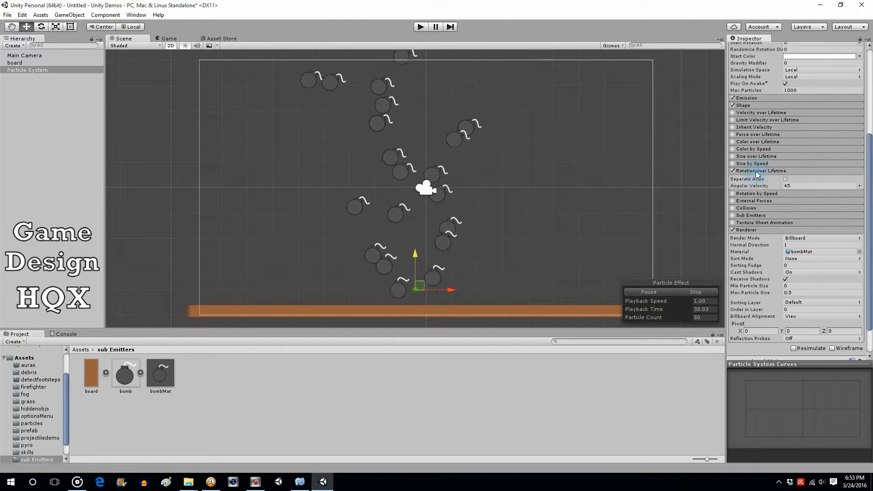
click(752, 185)
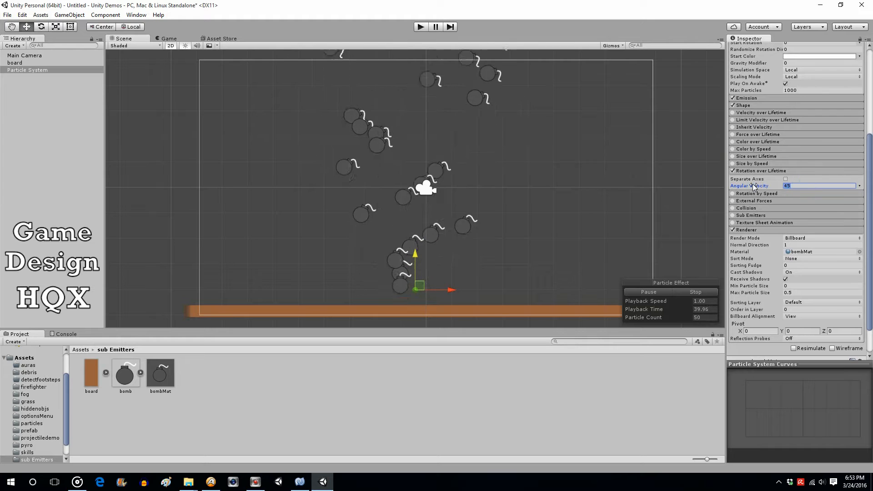
text(360)
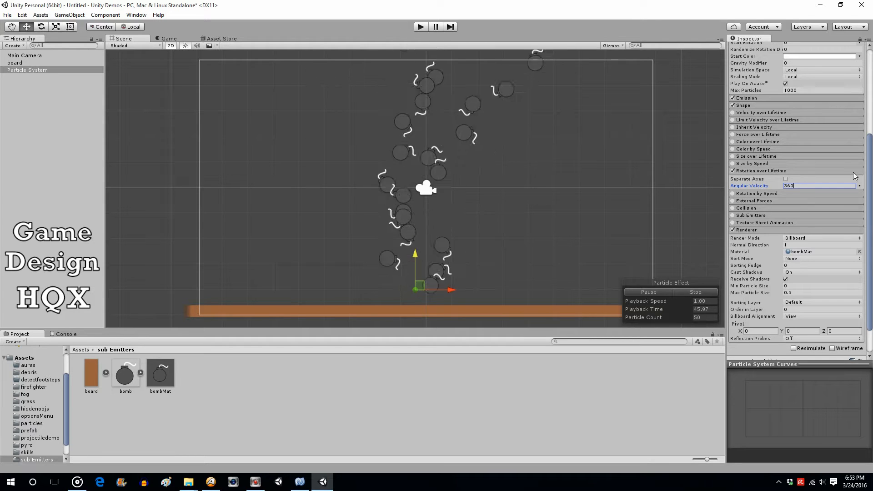
- Set the particle system's gravity modifier to 1 and its start speed to 12
drag(869, 159, 867, 64)
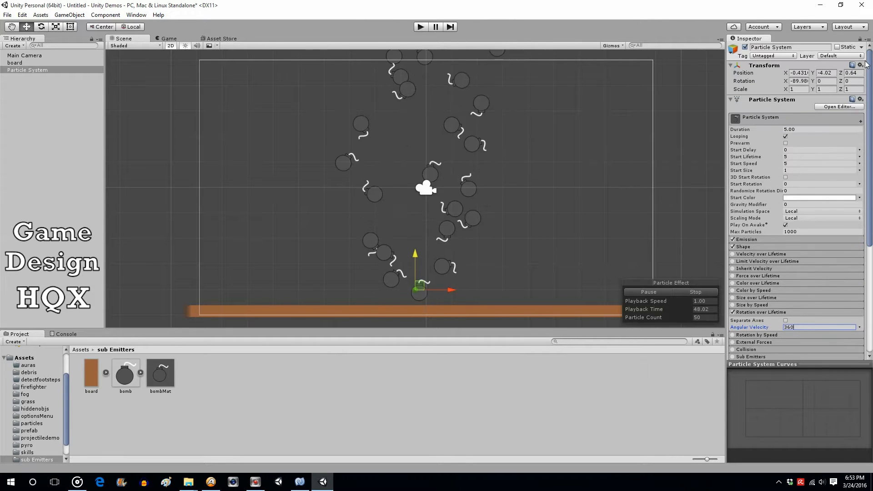
click(793, 206)
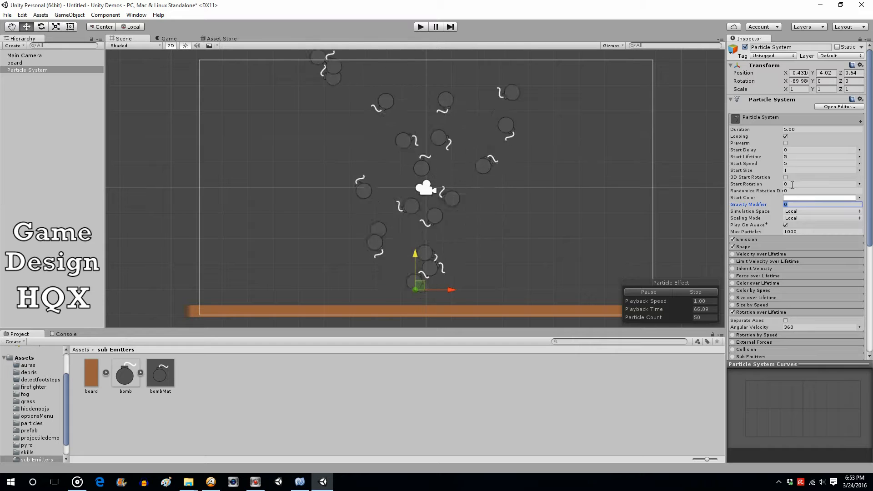
text(10)
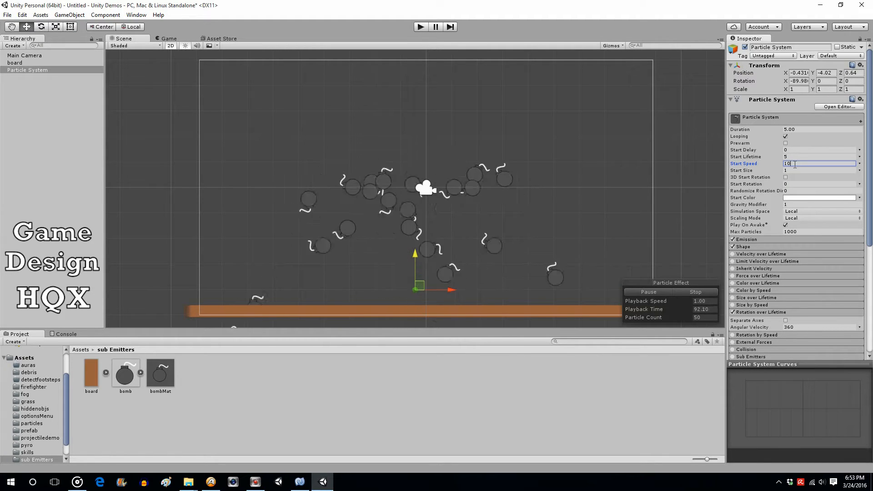
drag(795, 165, 776, 165)
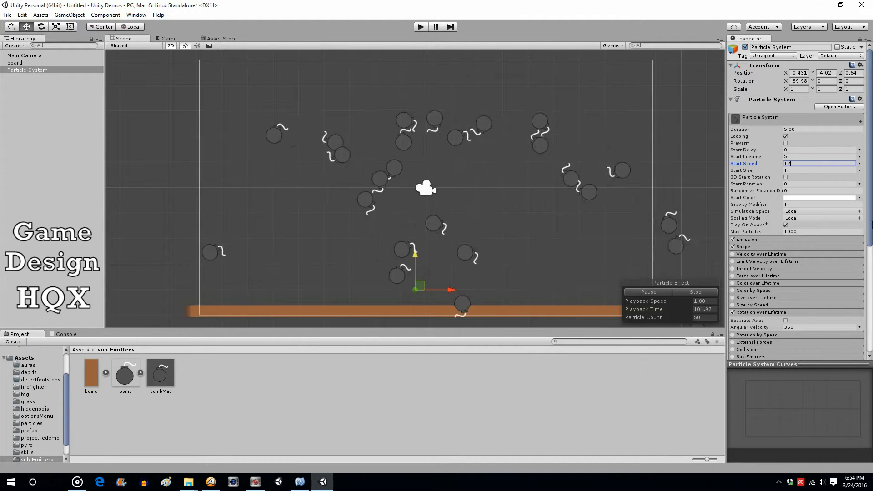
- Narrow the particle system's emission cone in the scene to an angle of about 16.67
scroll(872, 268, down, 5)
scroll(871, 270, down, 1)
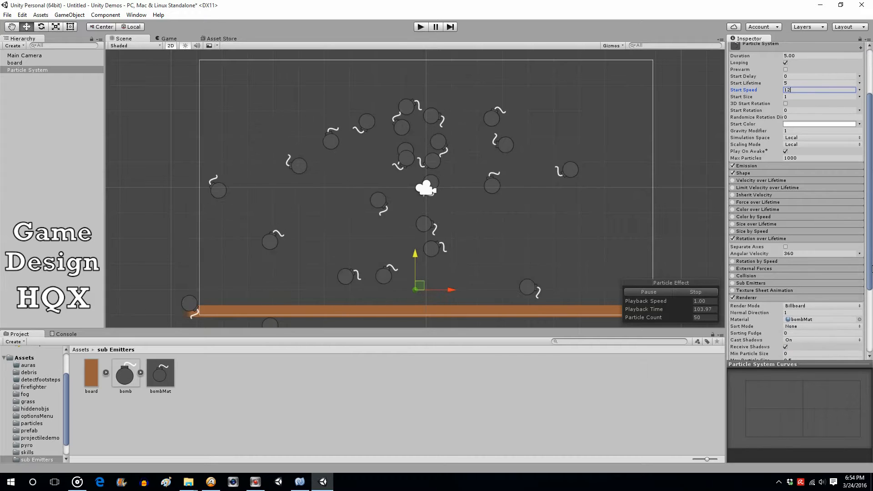
click(757, 168)
middle_drag(371, 129, 358, 193)
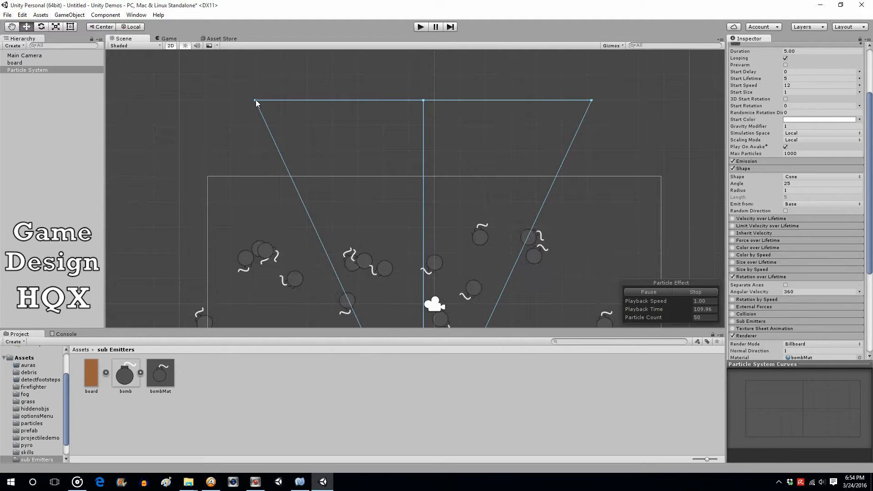
drag(256, 100, 286, 103)
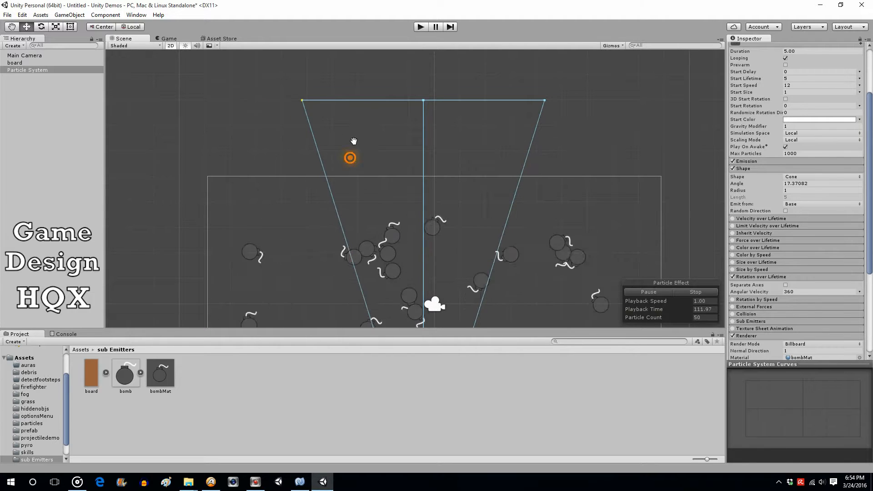
middle_drag(354, 141, 337, 29)
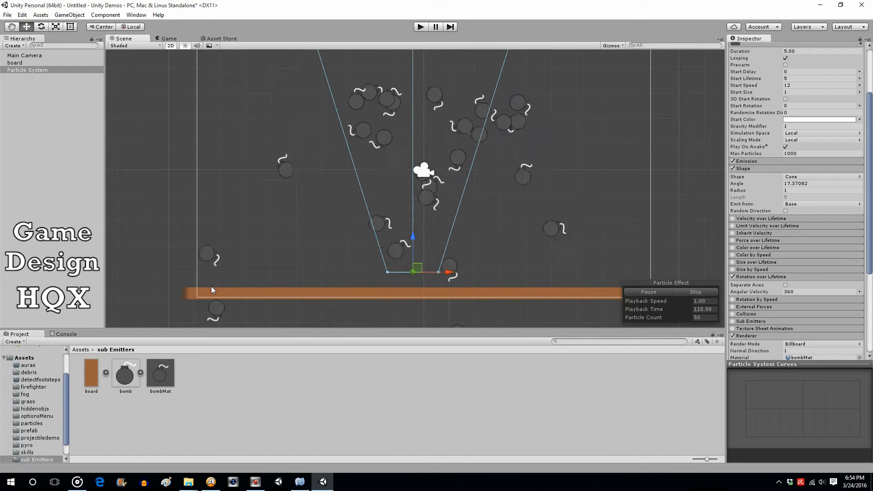
middle_drag(344, 183, 339, 277)
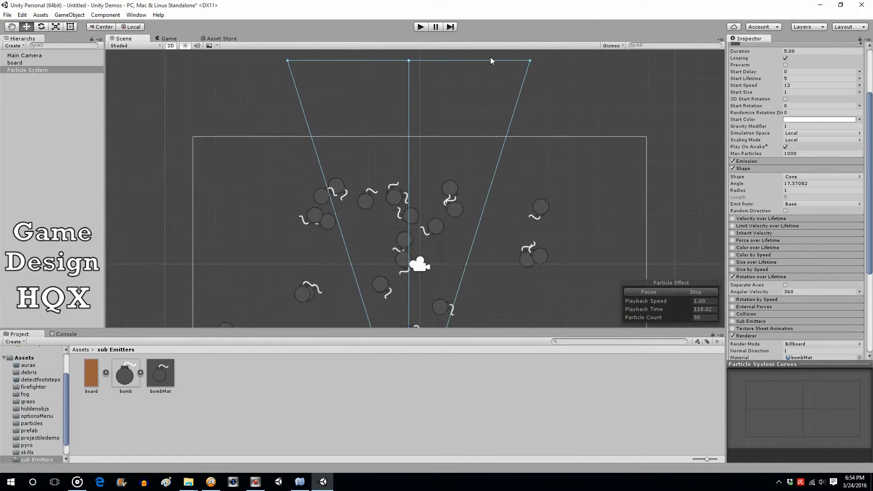
click(530, 63)
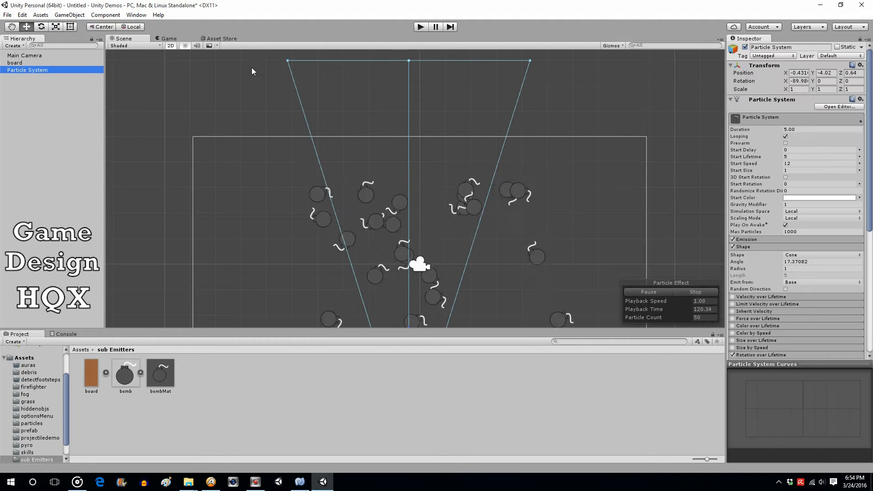
click(289, 60)
drag(291, 60, 293, 61)
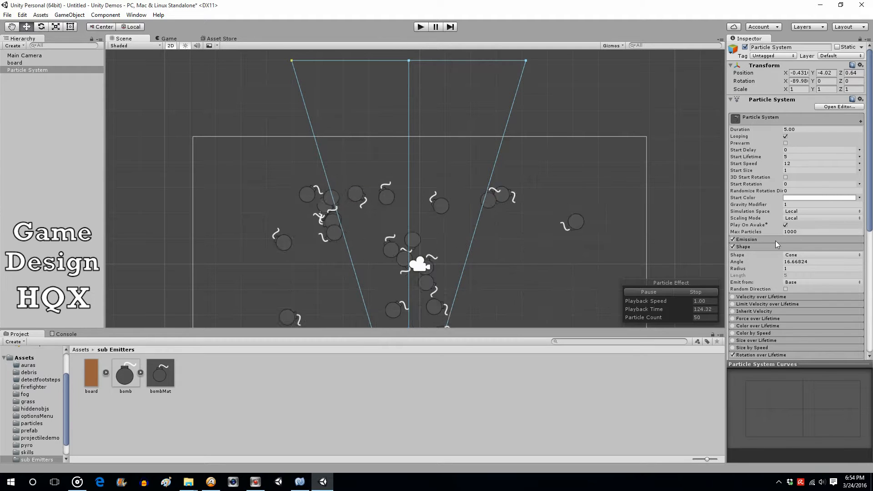
middle_drag(623, 238, 622, 162)
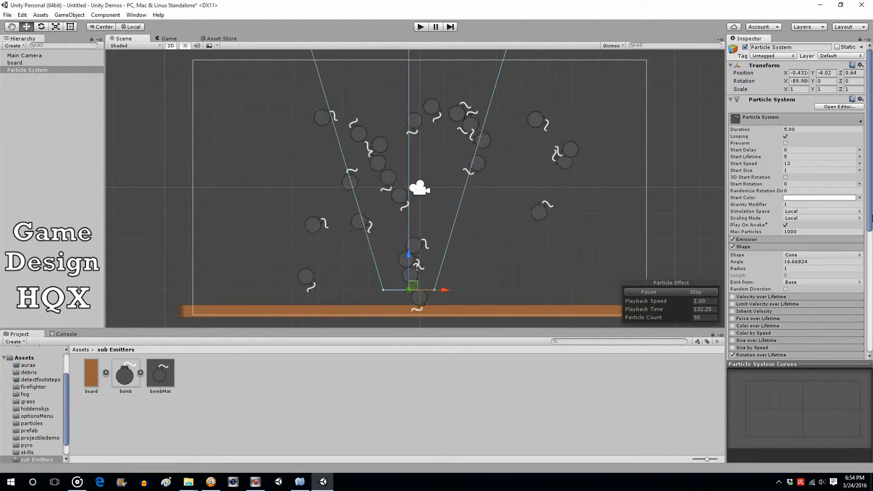
- Enable Collision on the particle system, set its type to World and its collision mode to 2D
drag(869, 214, 869, 308)
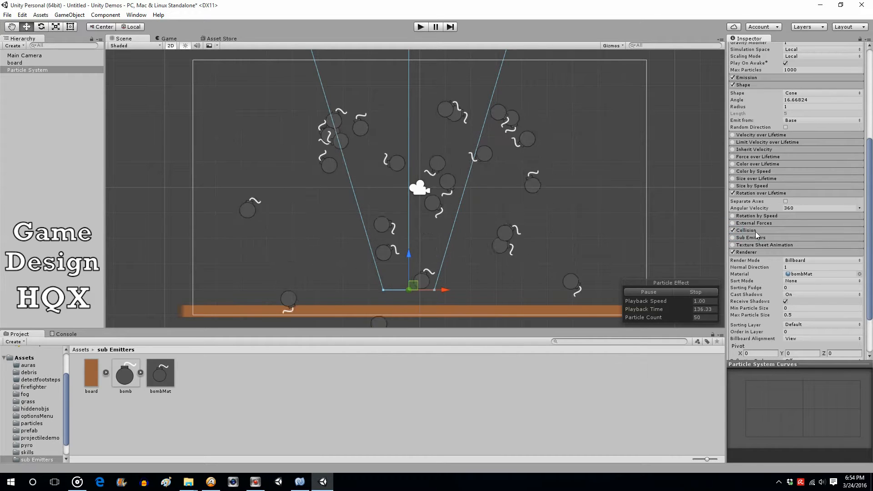
click(756, 231)
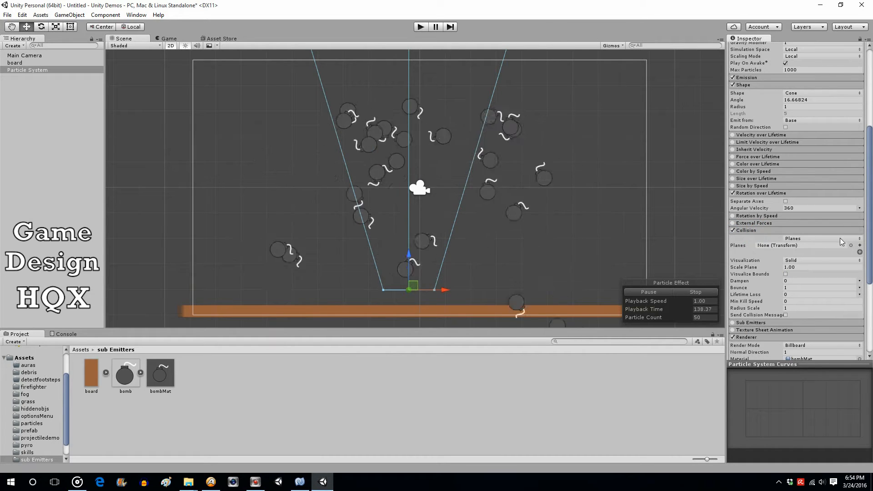
click(839, 238)
click(818, 258)
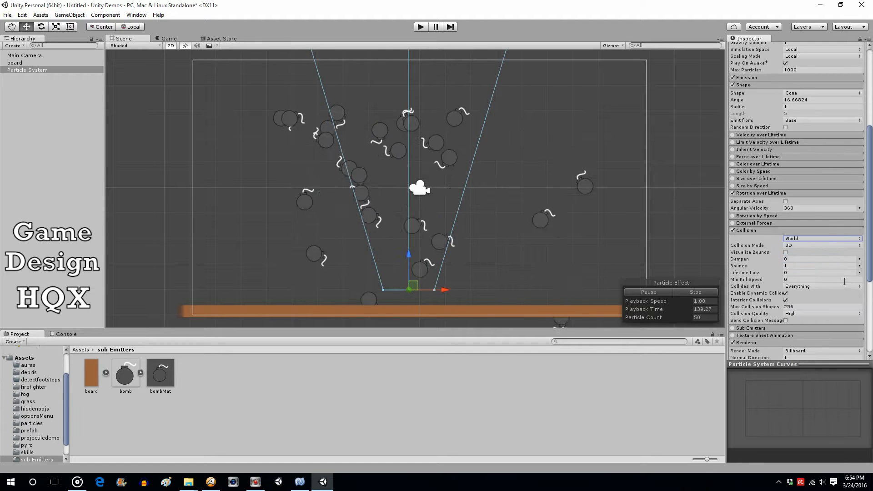
scroll(844, 280, down, 3)
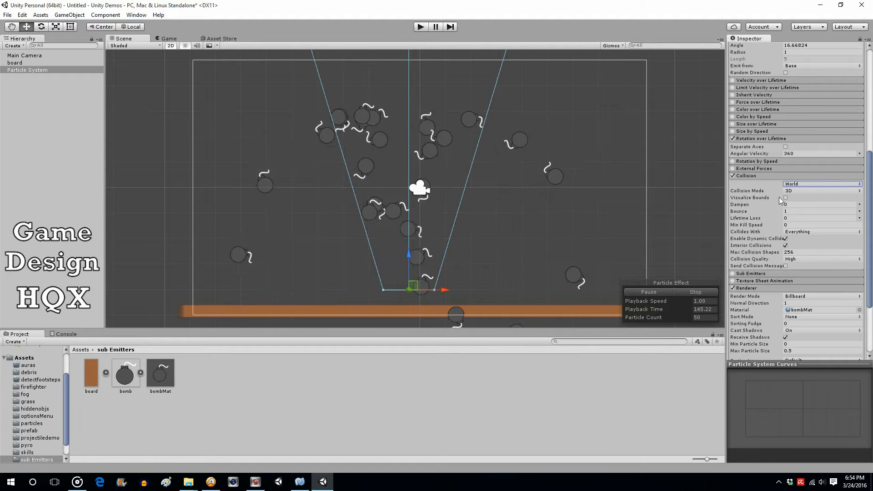
click(815, 210)
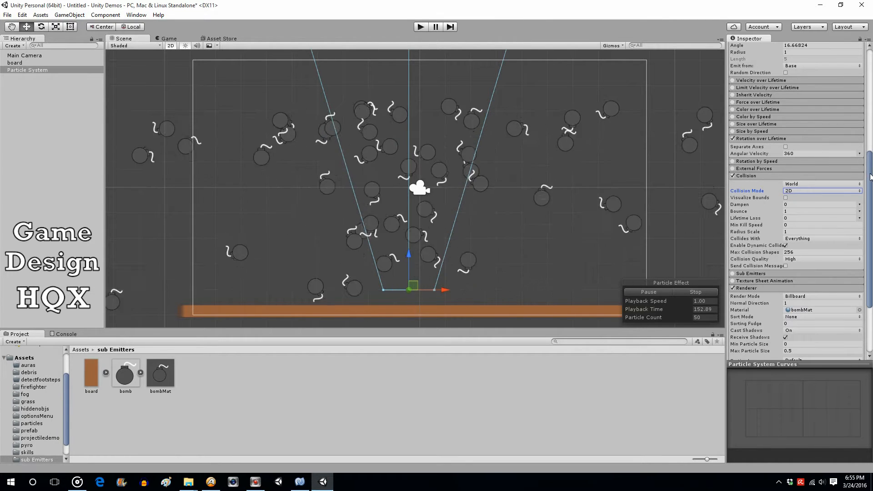
- Set the bomb particle system's emission rate to 5 and its start lifetime to 3
scroll(870, 164, up, 3)
scroll(871, 160, up, 8)
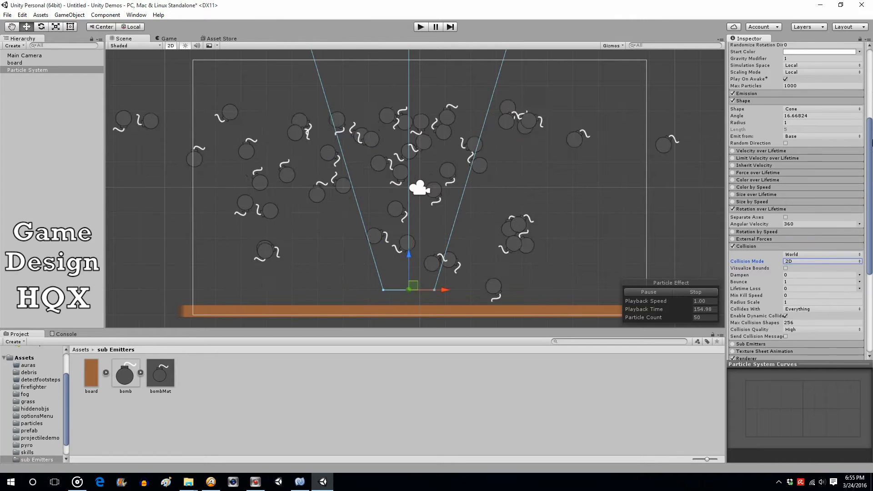
click(827, 134)
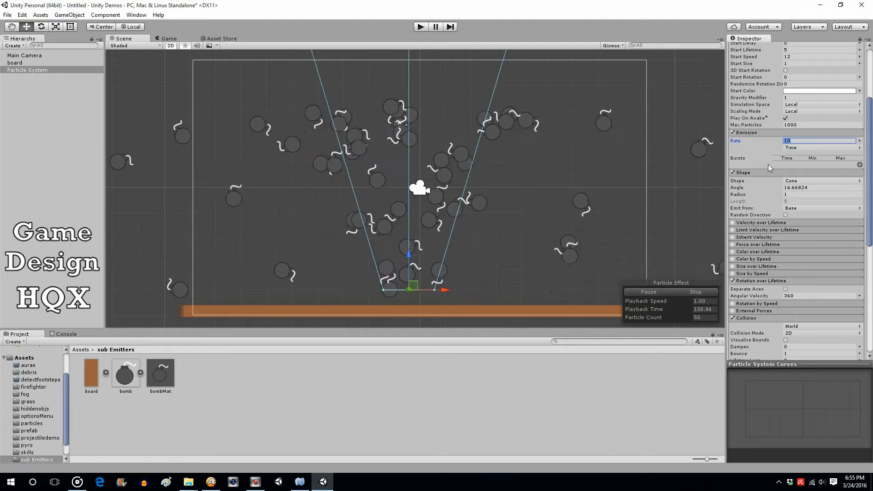
text(5)
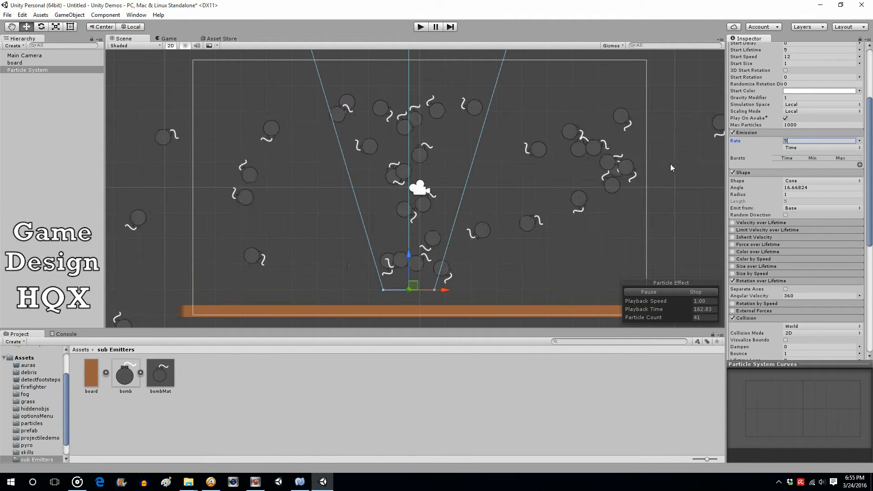
drag(869, 139, 868, 88)
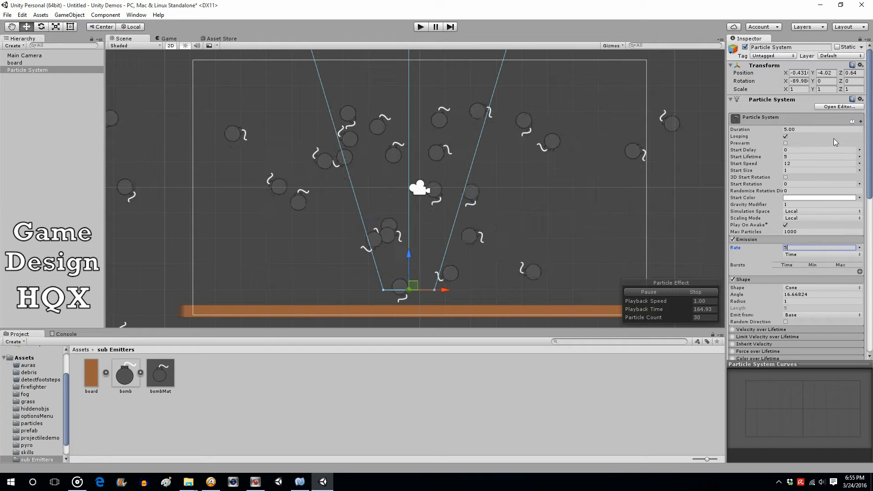
click(789, 156)
text(3)
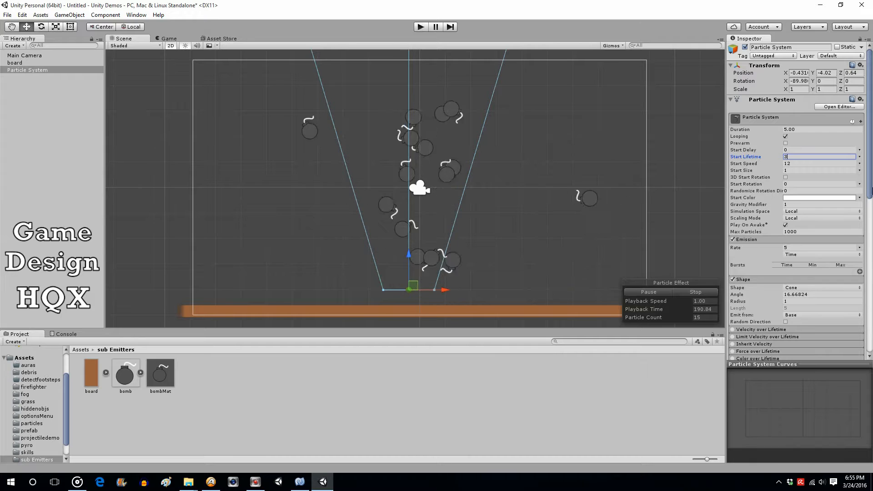
- Set the Collision module's dampen to 0.1 and briefly play the scene to check the bouncing bombs
scroll(779, 242, down, 10)
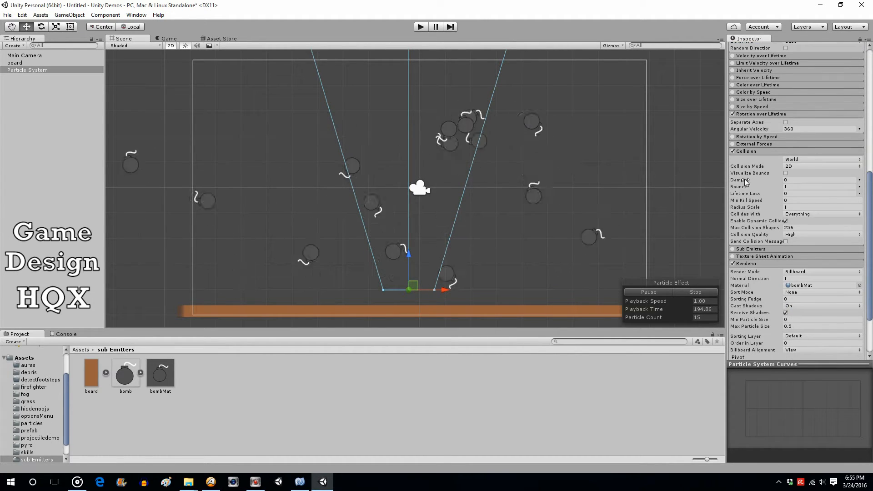
mouse_move(744, 181)
click(789, 181)
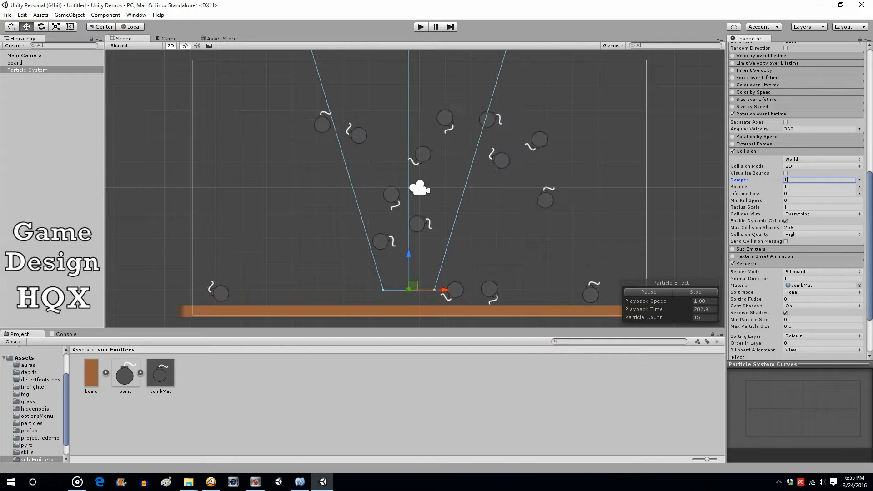
text(.1)
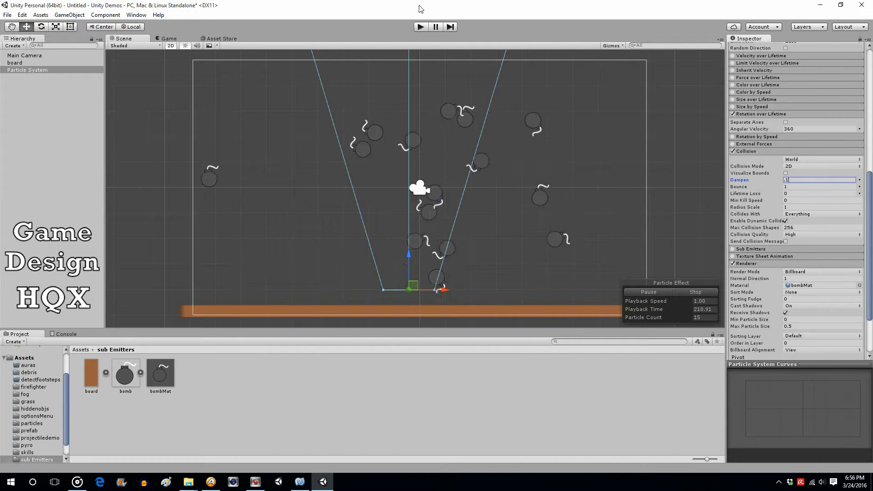
click(421, 27)
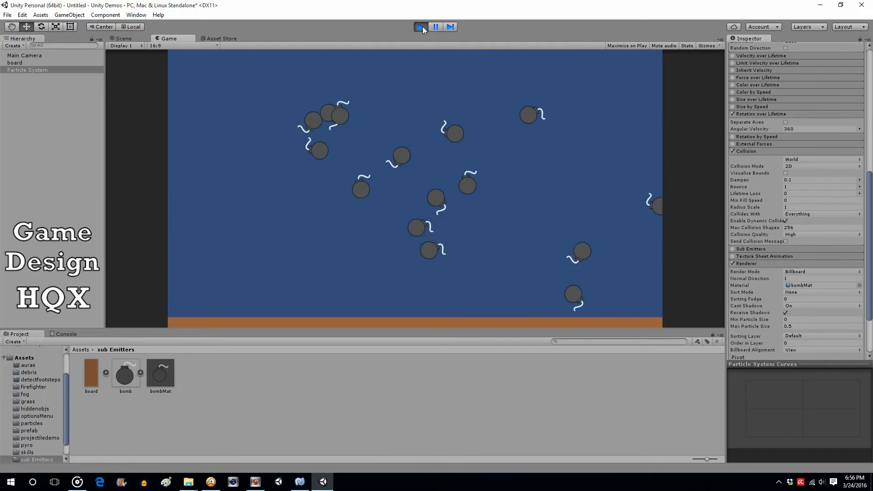
click(422, 27)
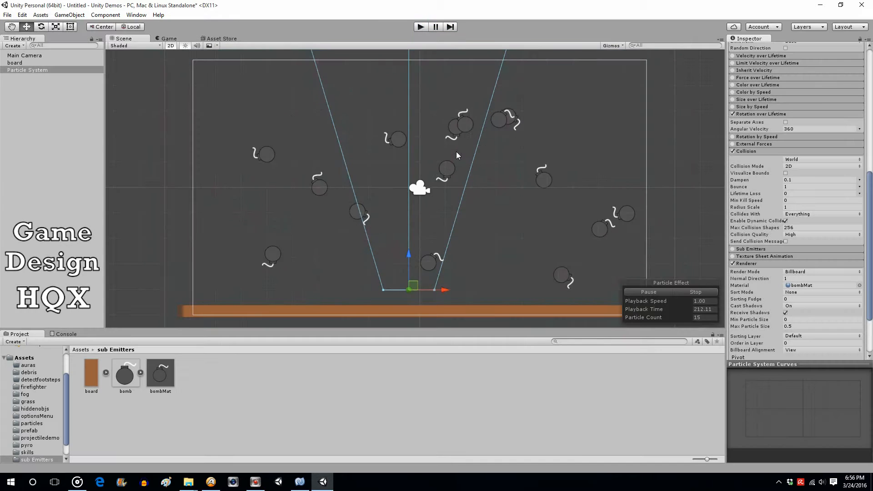
- Enable Sub Emitters on the particle system and create a new sub emitter in the first Collision slot
drag(870, 190, 867, 285)
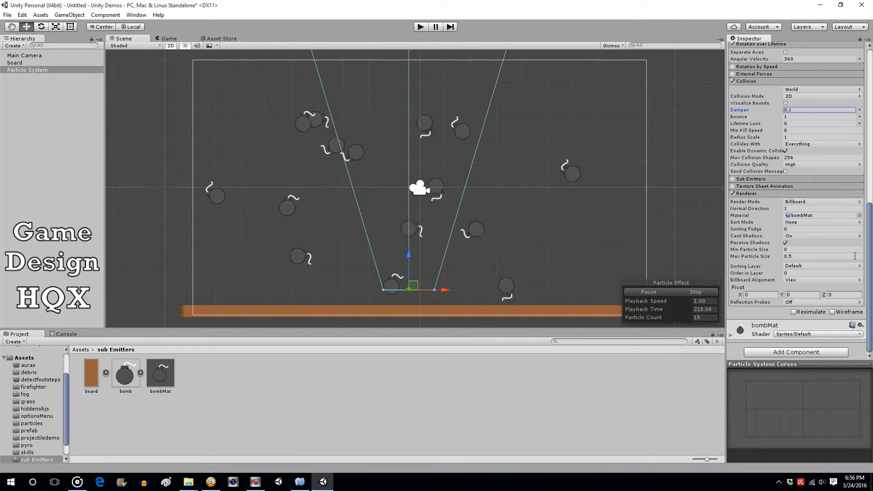
click(741, 180)
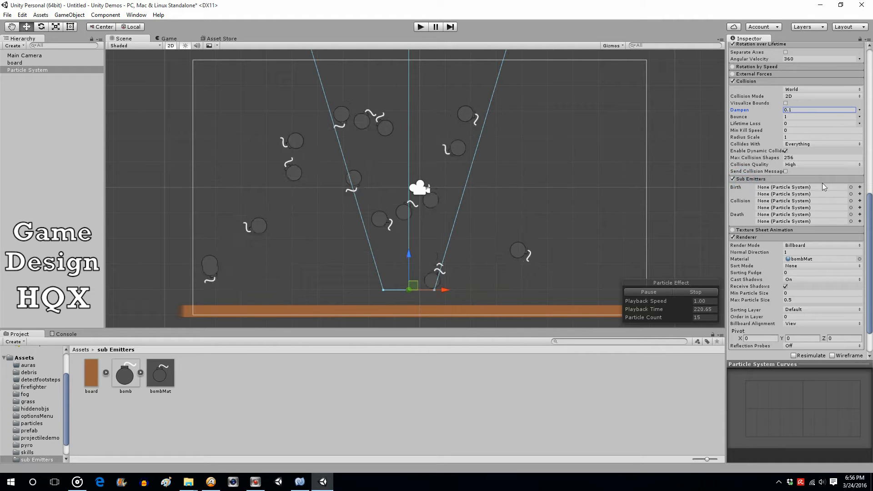
click(859, 201)
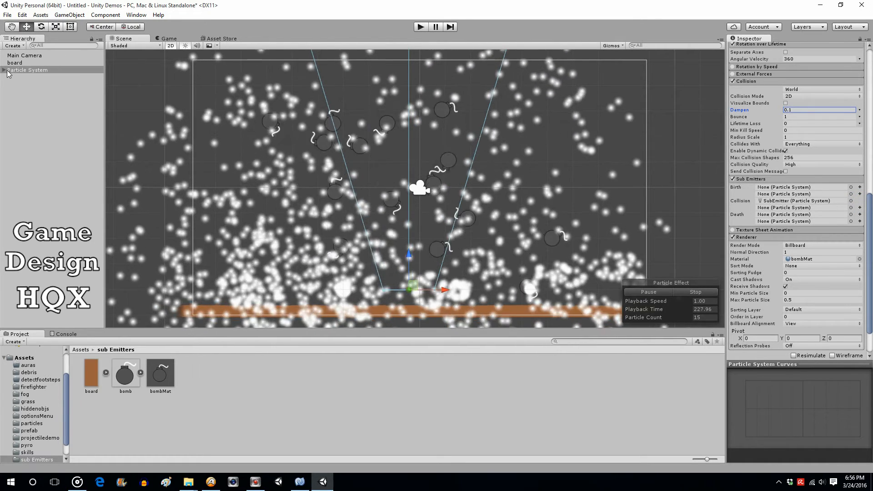
- Rename the new sub emitter under the Particle System to dust
click(4, 70)
click(31, 78)
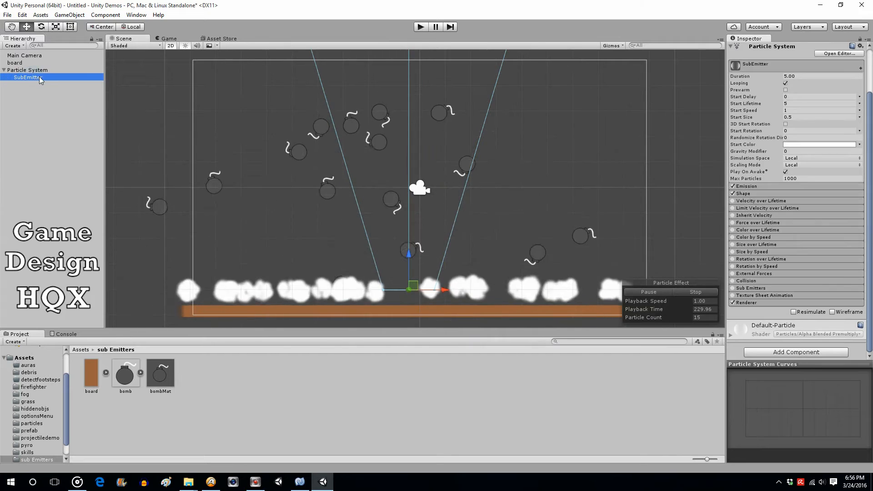
click(45, 78)
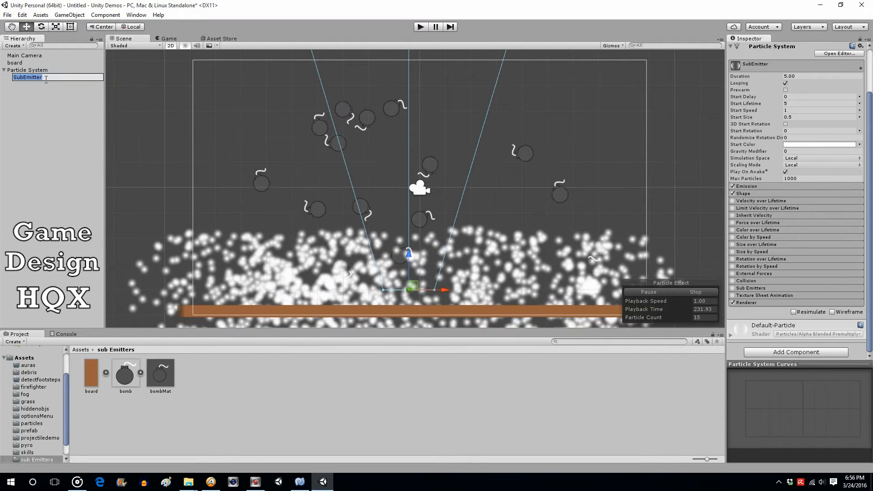
text(dust)
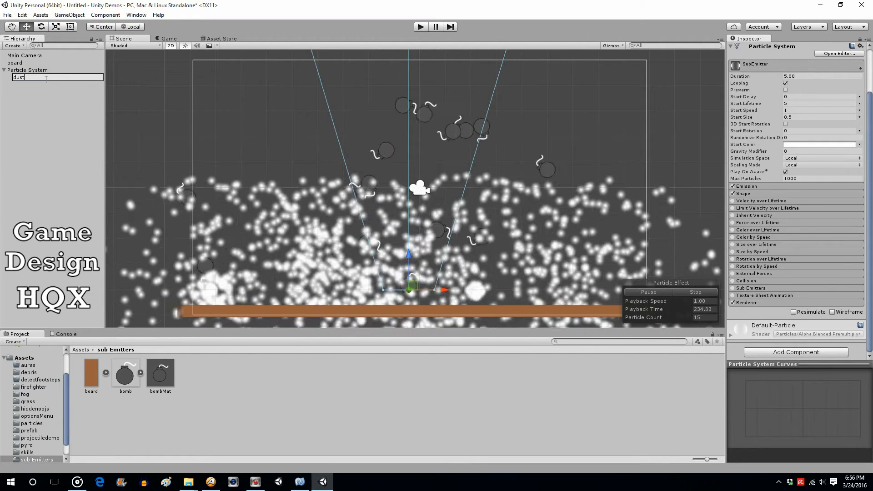
click(31, 136)
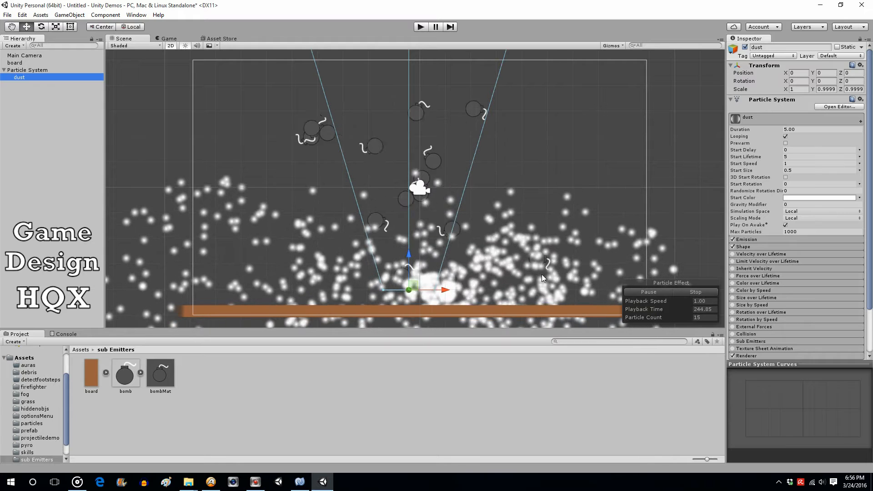
- Set the dust sub emitter's start lifetime to 2, duration to 2 and start size to 0.3
click(871, 161)
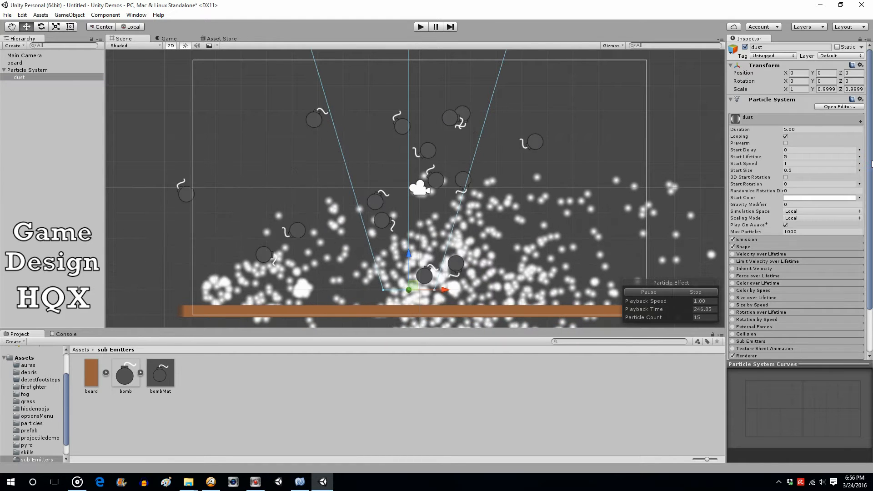
click(18, 70)
click(19, 77)
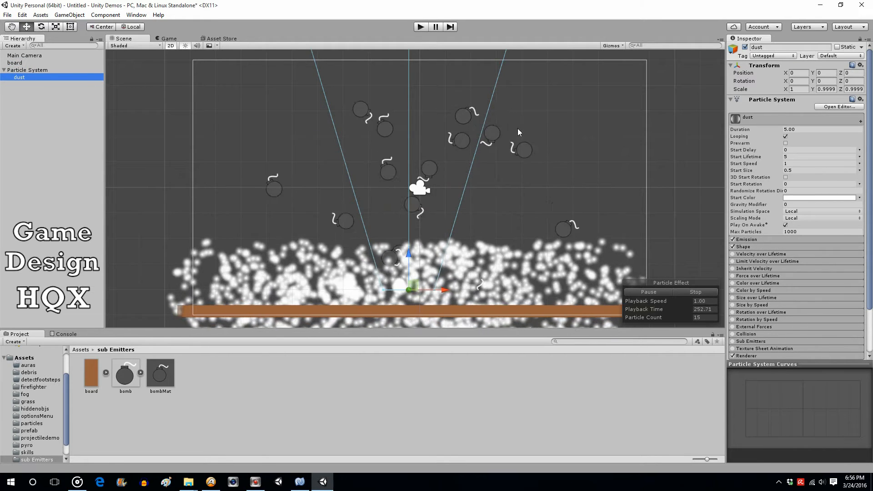
click(795, 157)
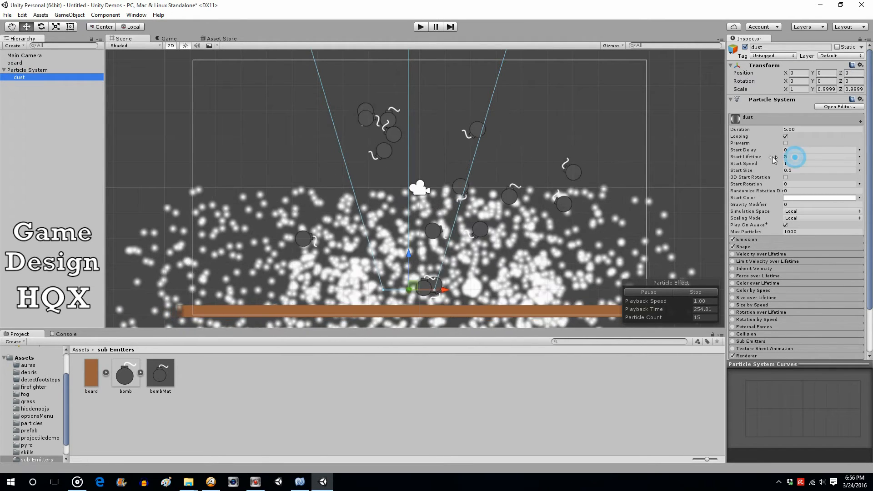
drag(774, 159, 782, 157)
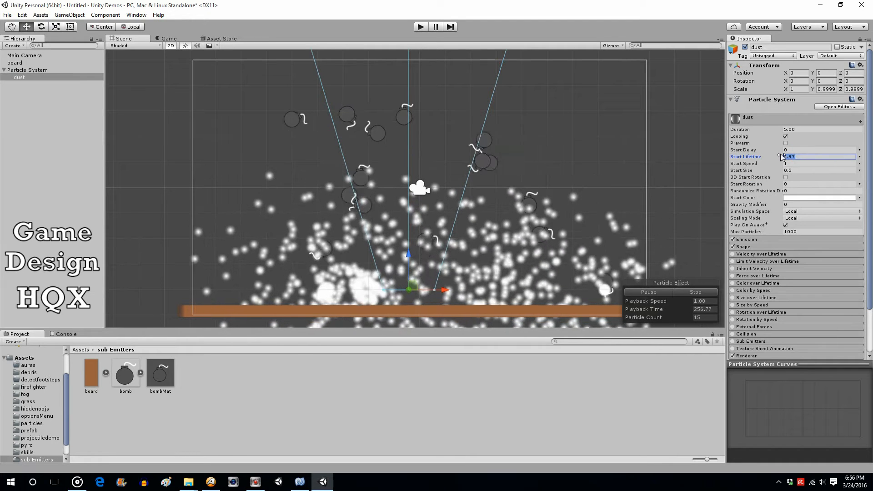
text(2)
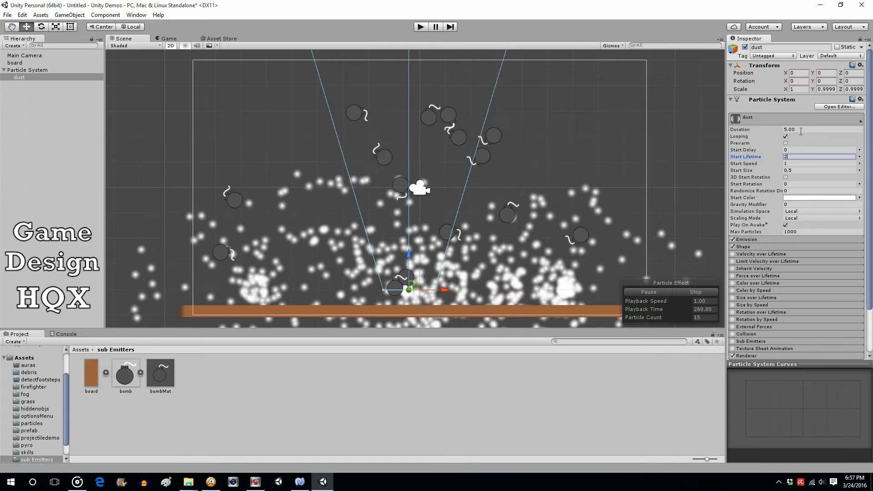
click(801, 131)
text(2)
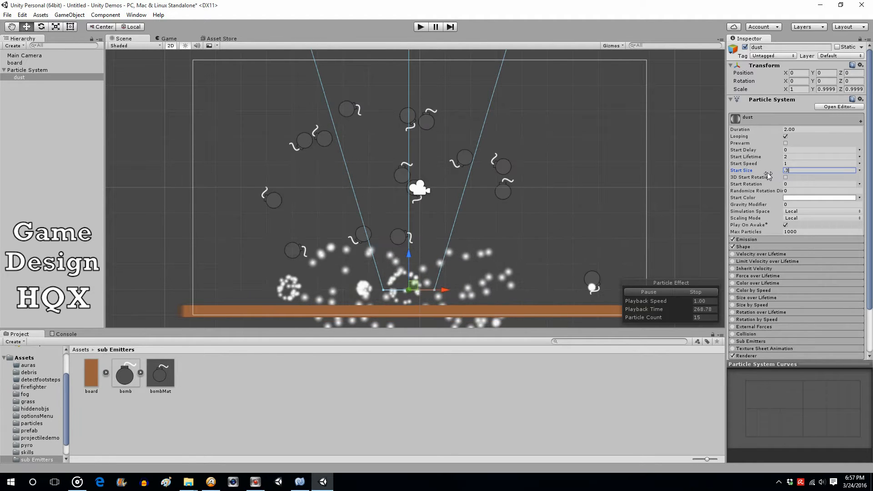
- Set the dust emission burst at time 0.00 to a minimum and maximum of 60 particles
click(802, 241)
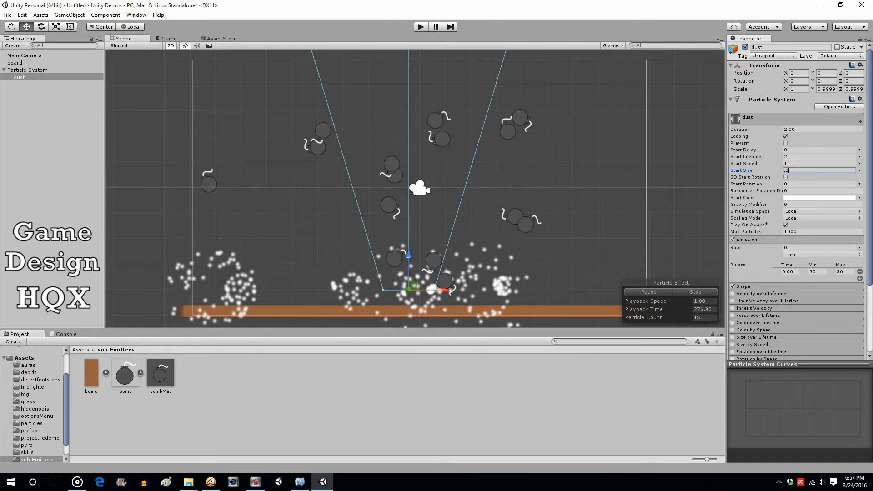
drag(871, 269, 872, 316)
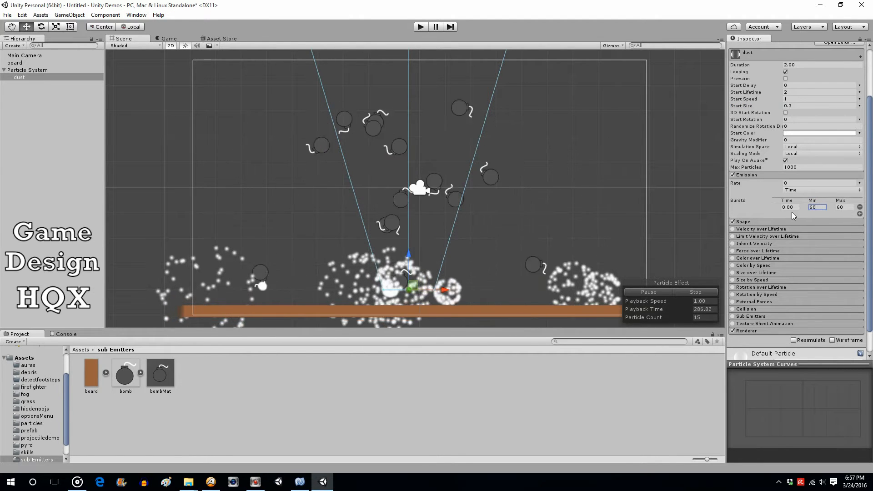
- Change the dust's start color to dark gray, hex 474747FF
drag(870, 161, 872, 148)
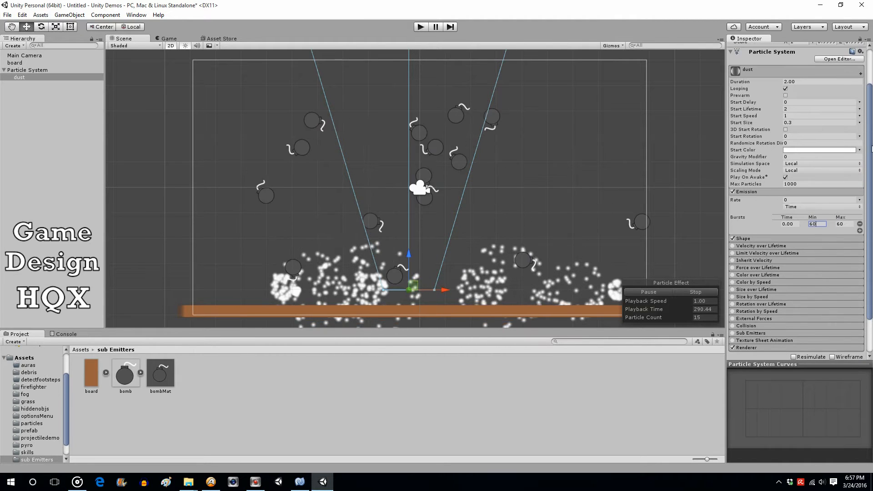
click(830, 150)
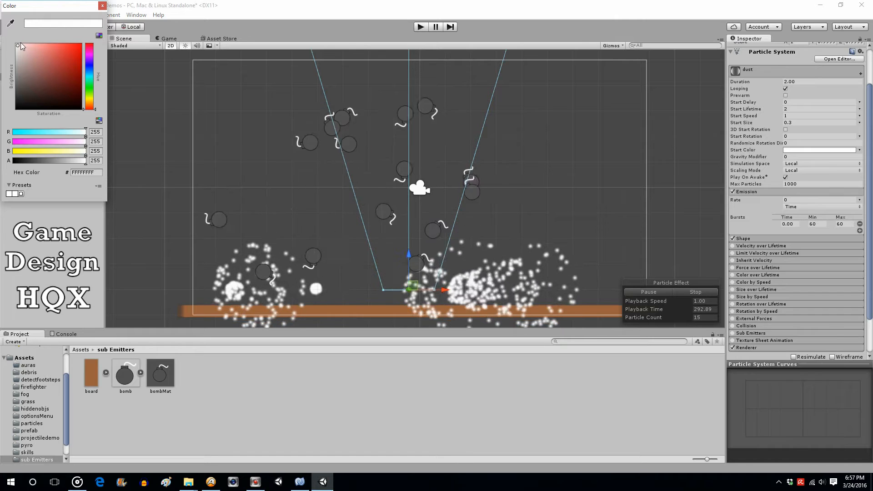
drag(16, 46, 8, 84)
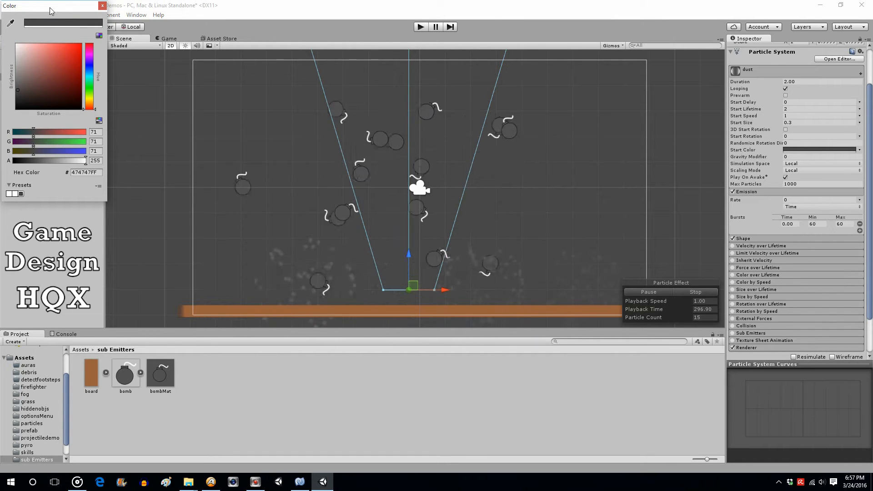
click(103, 6)
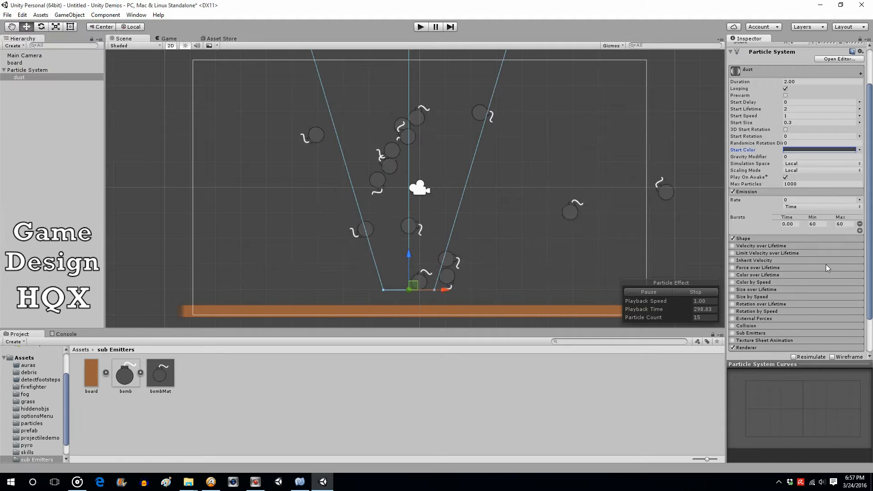
- Enable Color over Lifetime on the dust and set its gradient's end color to gray, RGB 156, 156, 156
click(749, 276)
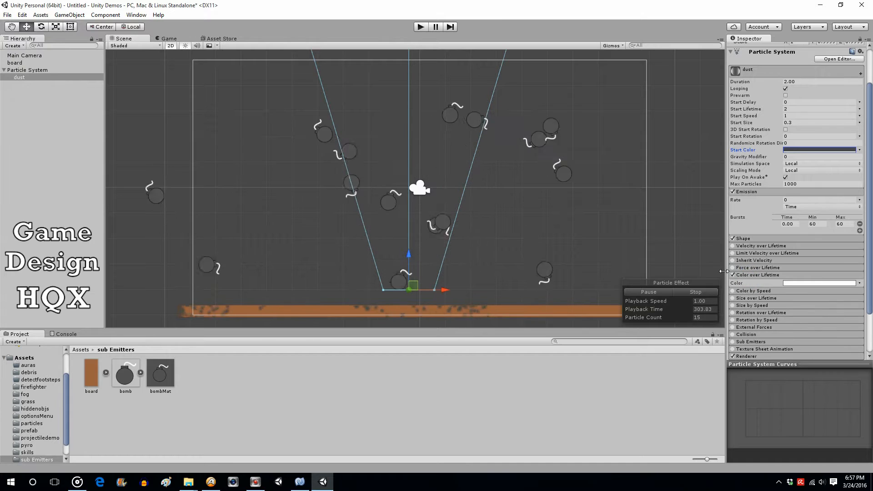
click(814, 283)
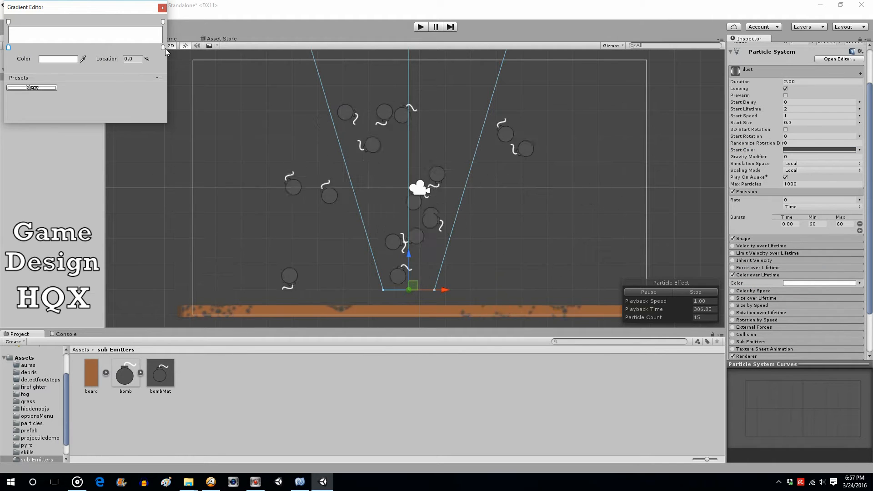
click(69, 61)
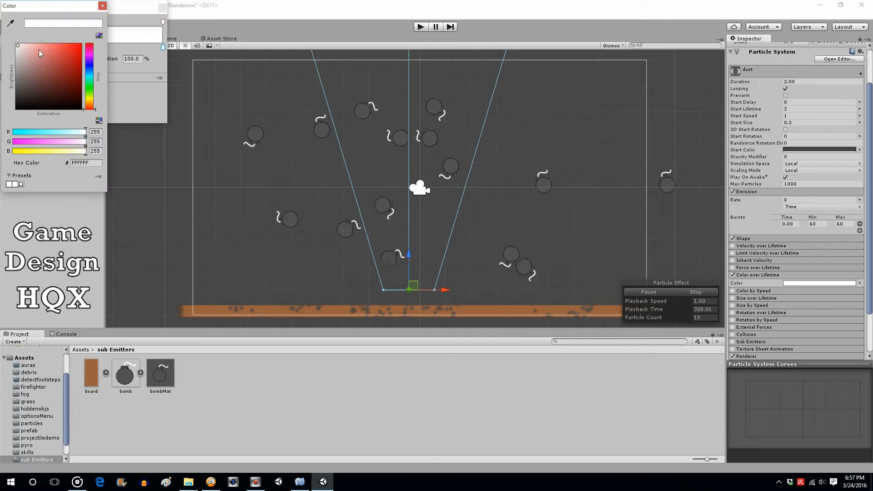
drag(17, 49, 18, 71)
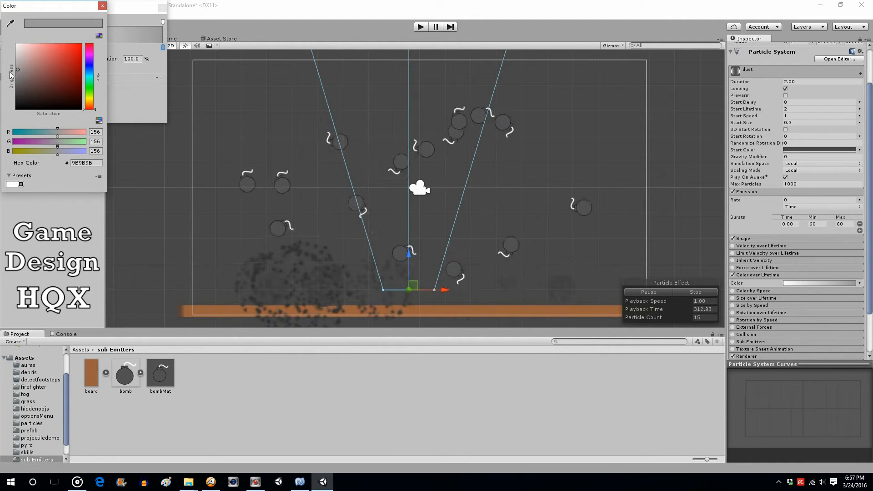
click(102, 6)
click(162, 8)
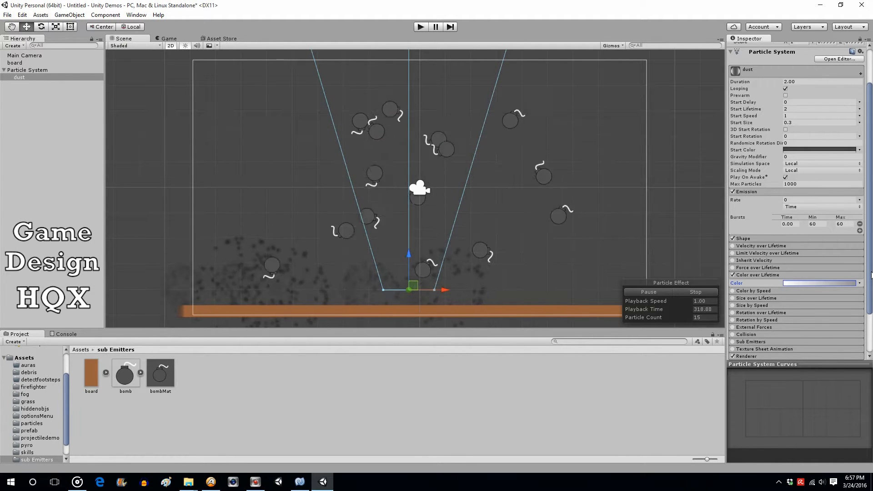
- Lower the alpha at the end of the dust's lifetime color gradient to 90 and play-test the scene
scroll(774, 246, down, 3)
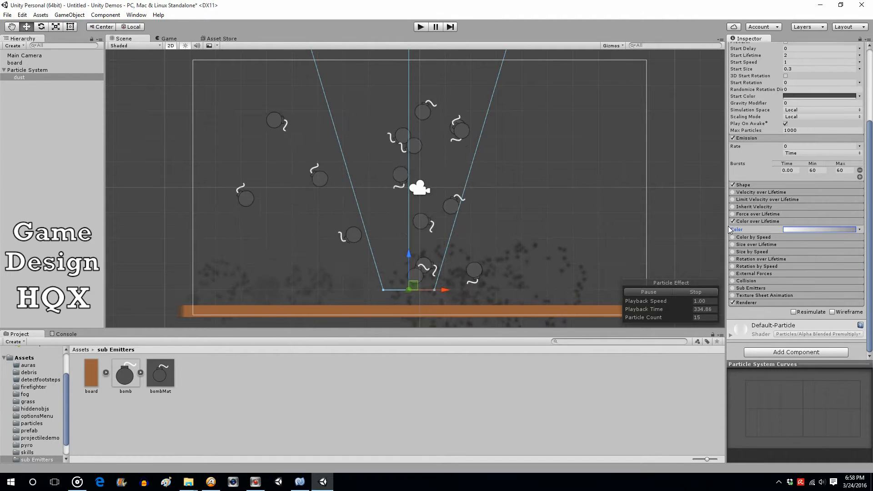
click(801, 230)
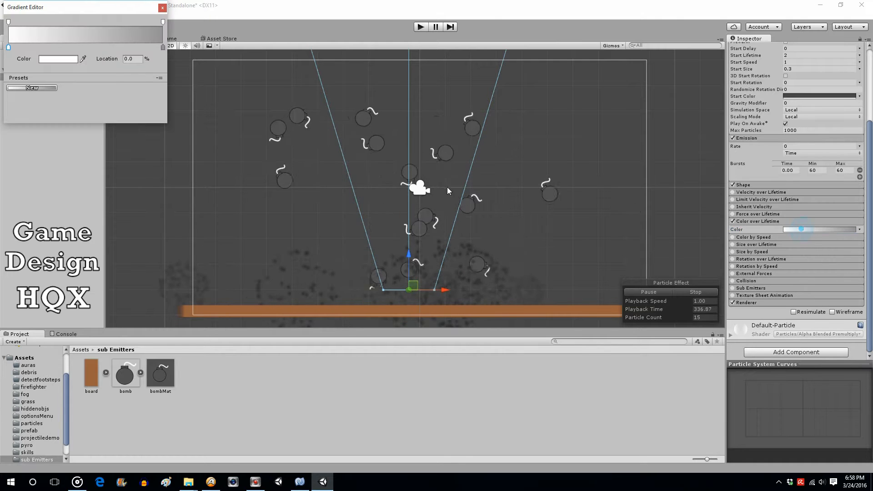
click(163, 21)
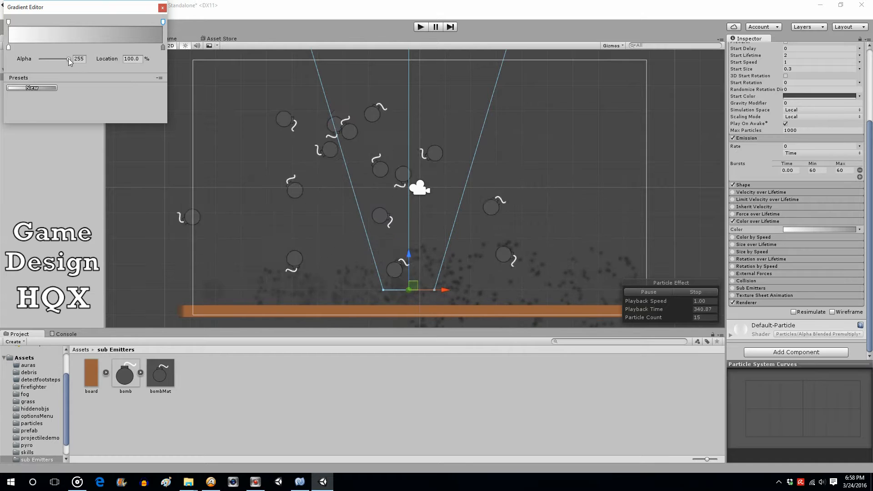
drag(68, 59, 50, 56)
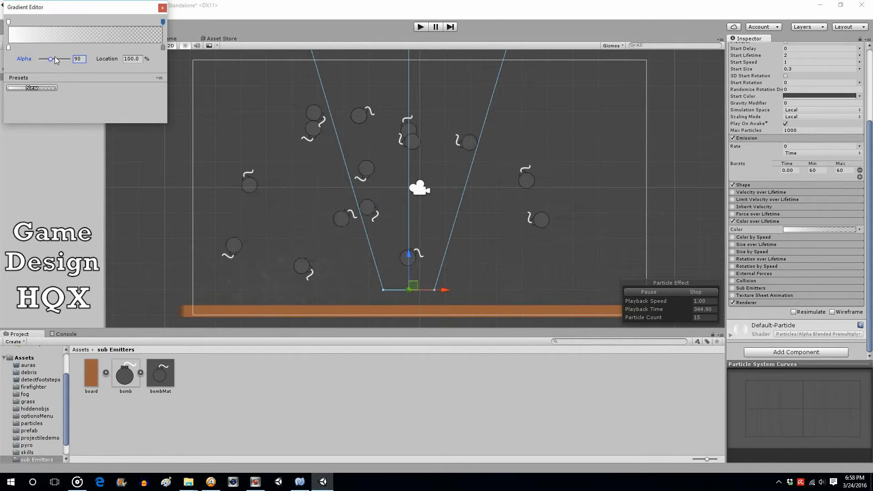
click(162, 8)
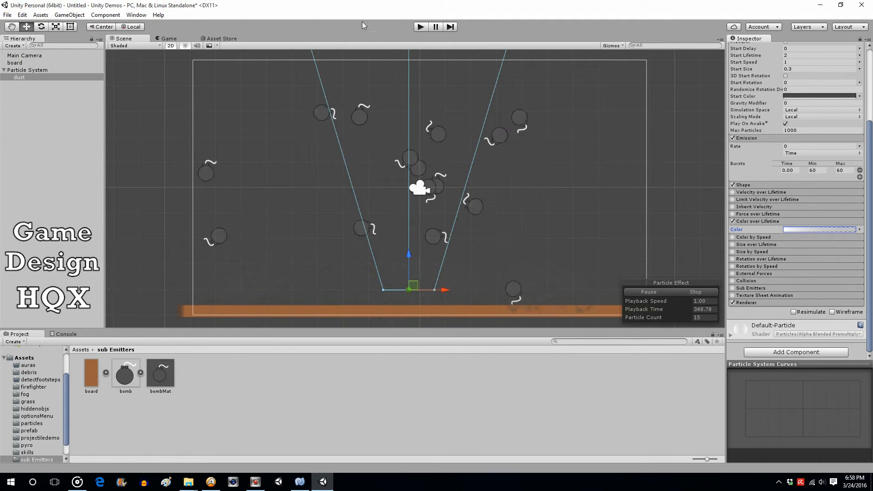
click(420, 27)
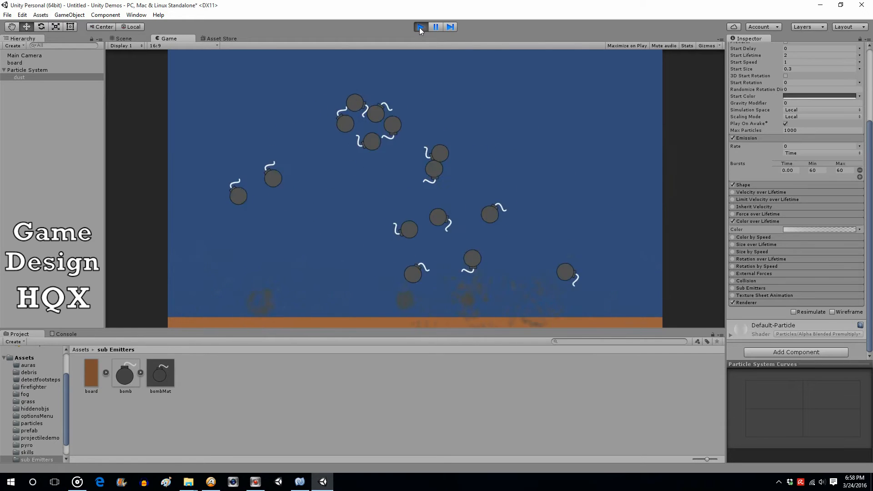
click(420, 27)
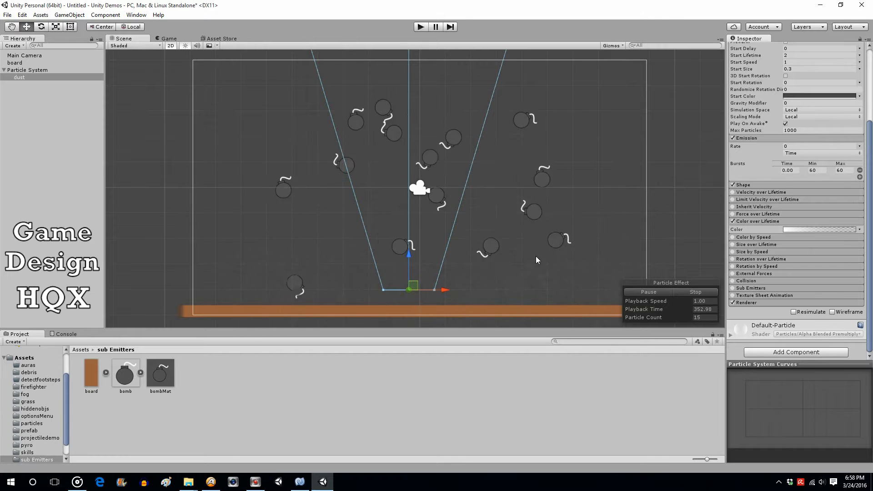
- Add the grass sprite to the scene and set its order in layer to -1
click(55, 165)
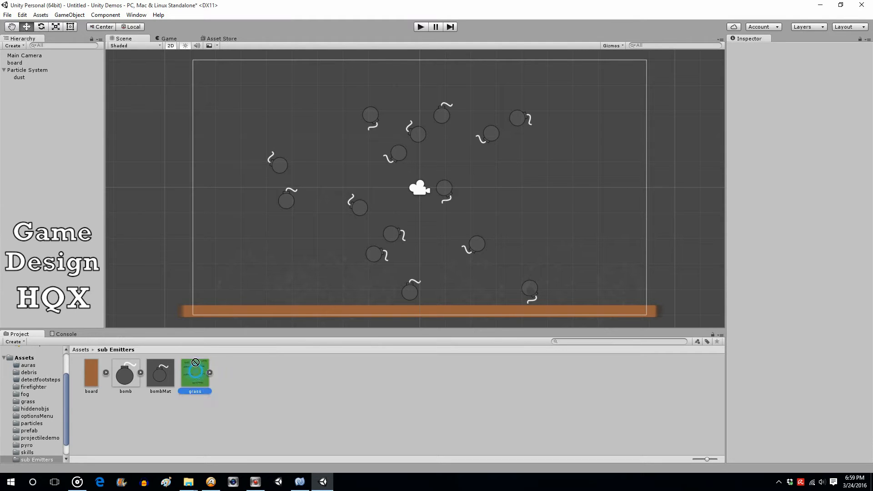
drag(196, 362, 51, 164)
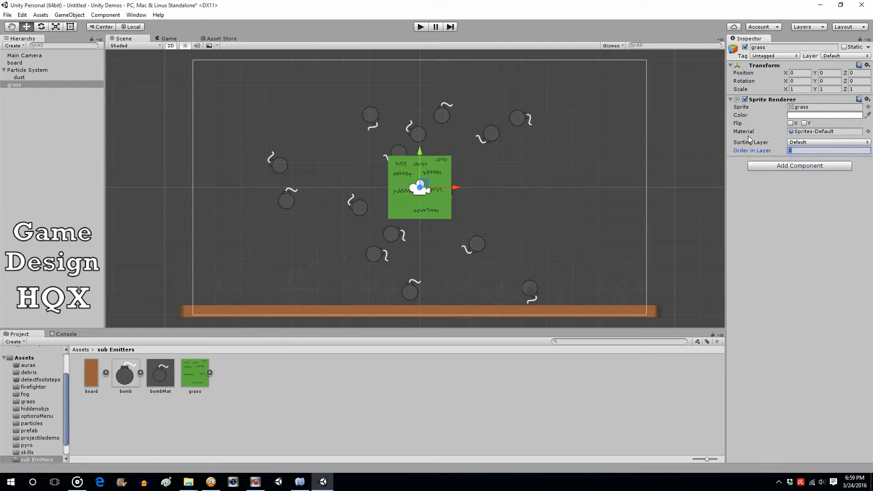
text(-1)
- Scale the grass sprite to 4 in X and Y and shift it horizontally to about X -4.6
text(4)
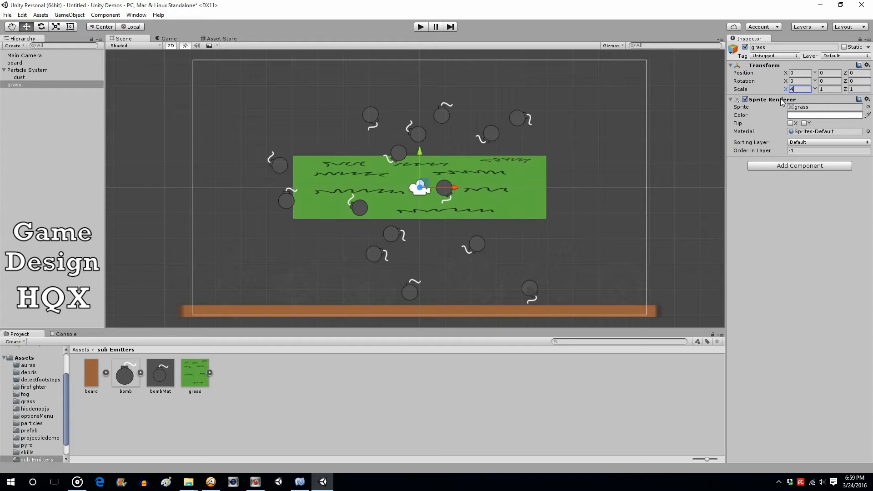
text(4)
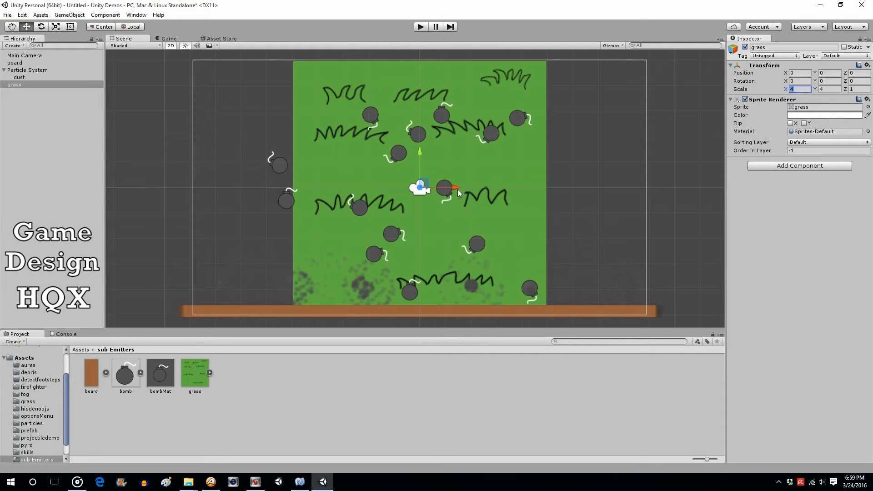
drag(458, 189, 337, 193)
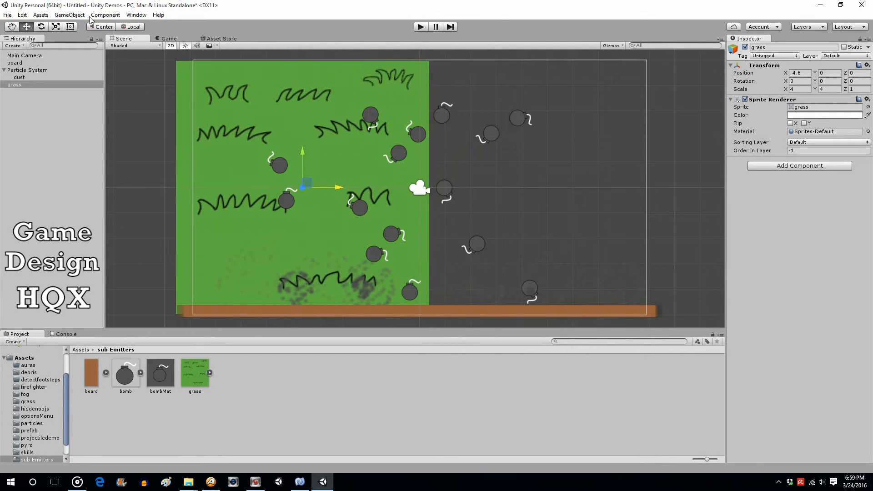
- Duplicate the grass sprite, shift the copy beside the original at about X 5.25, and play-test the scene
click(21, 15)
click(31, 59)
right_click(32, 105)
click(46, 122)
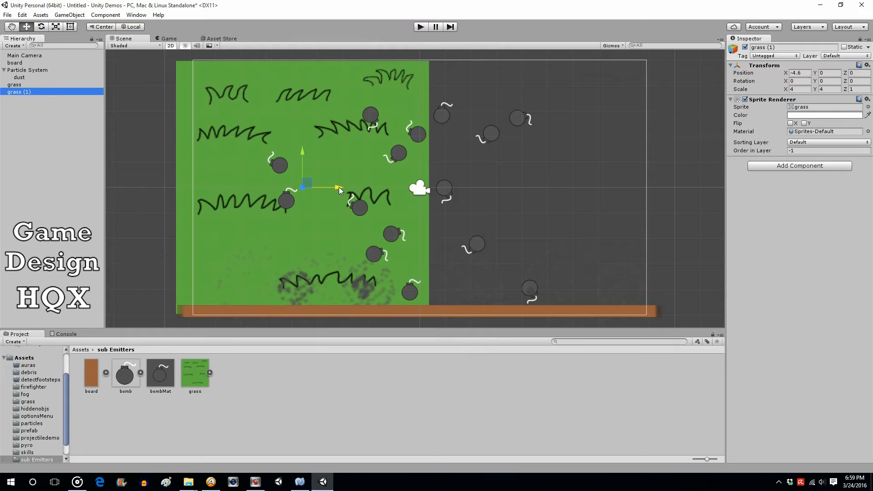
drag(339, 187, 589, 198)
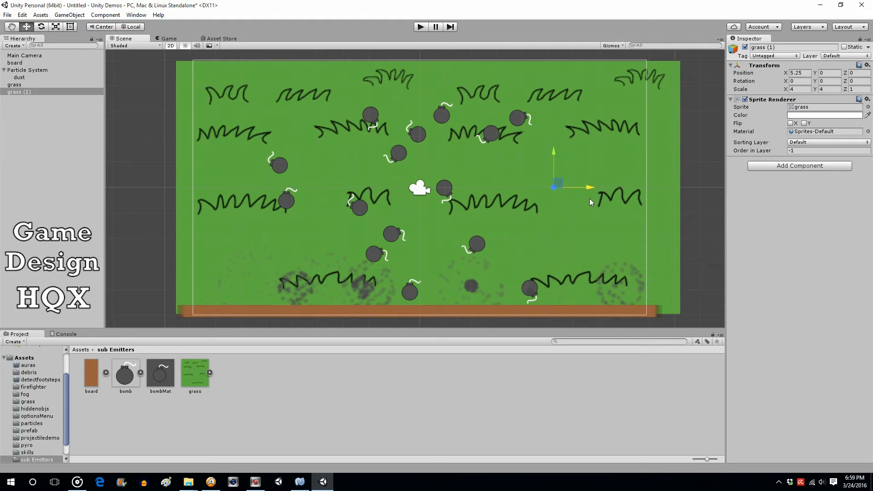
click(419, 28)
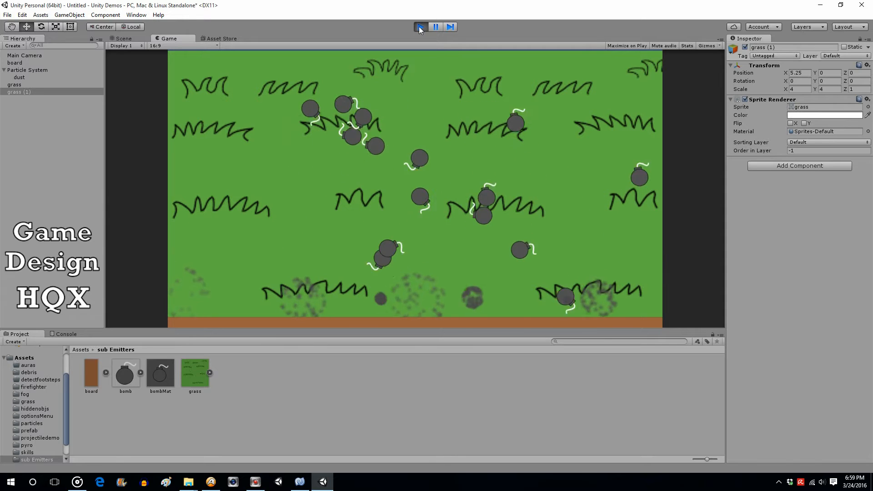
click(419, 28)
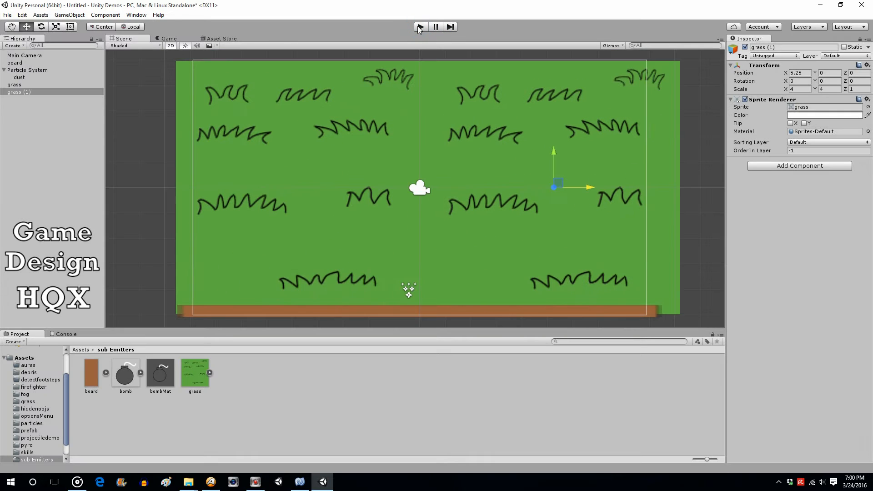
- Set the dust sub emitter's start speed to 1.5 and start lifetime to 1
click(23, 79)
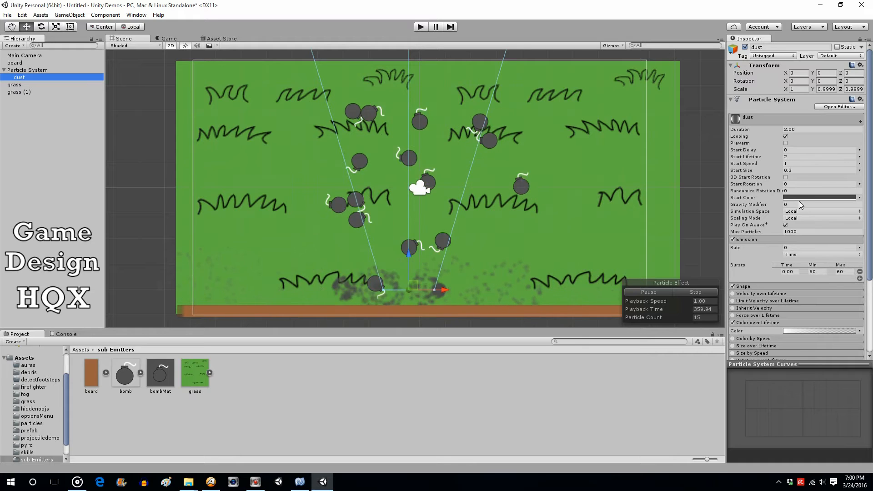
click(793, 164)
click(799, 164)
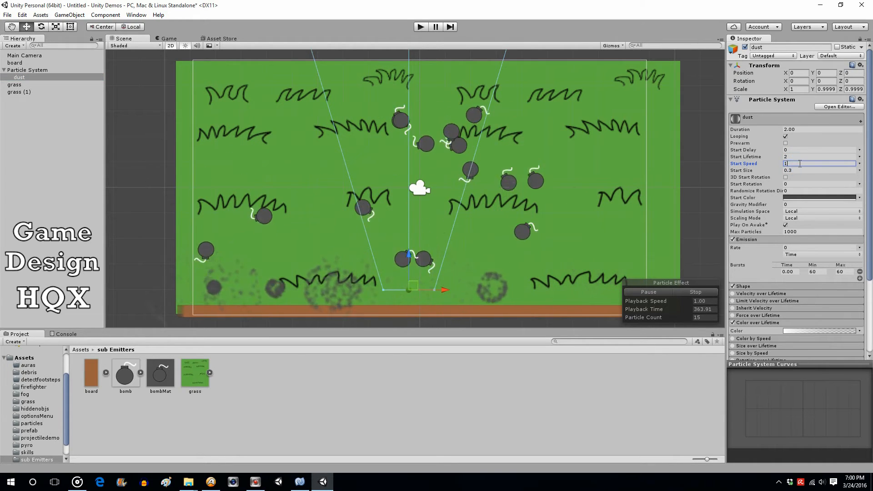
text(.5)
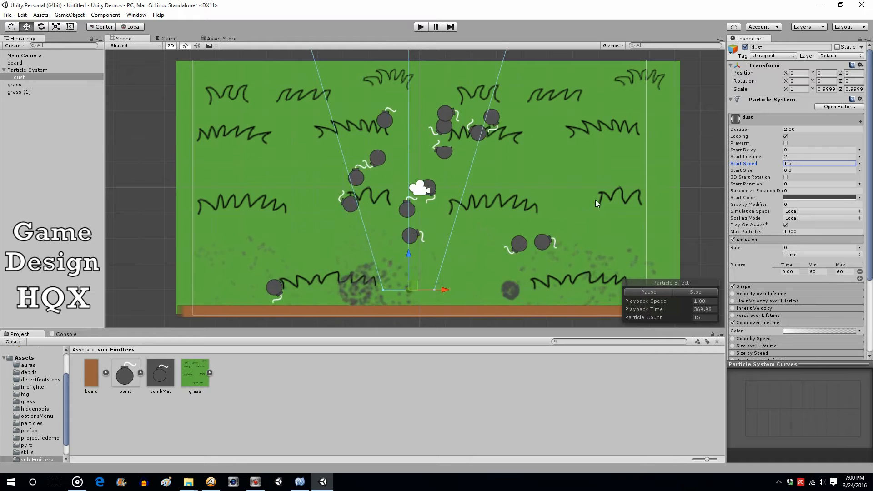
key(shift+Tab)
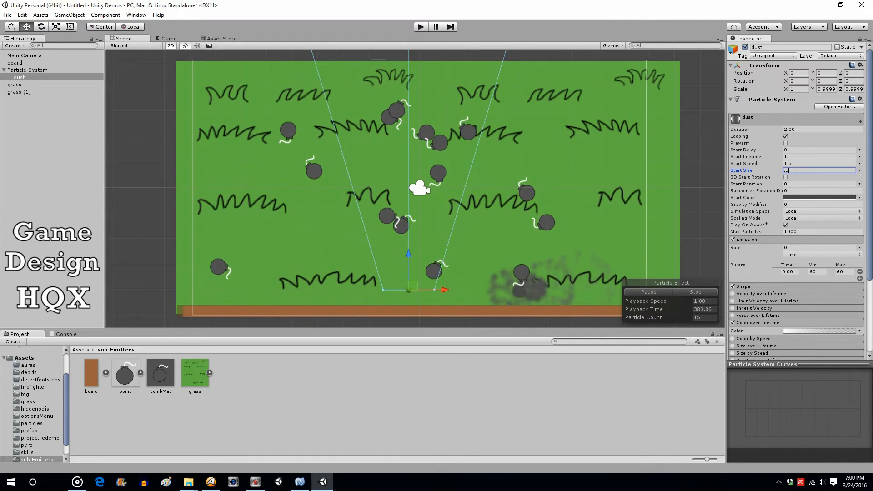
- Set the dust sub emitter's start size to 0.6 and play-test the scene
text(5)
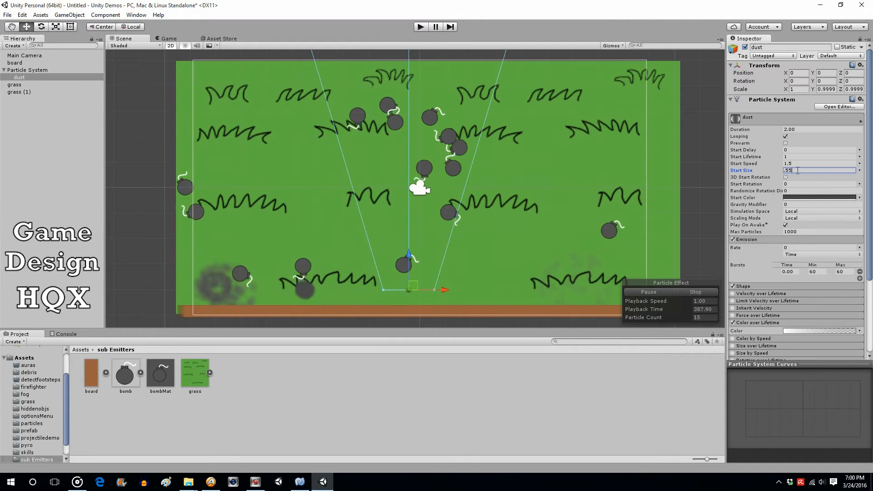
key(BackSpace)
text(6)
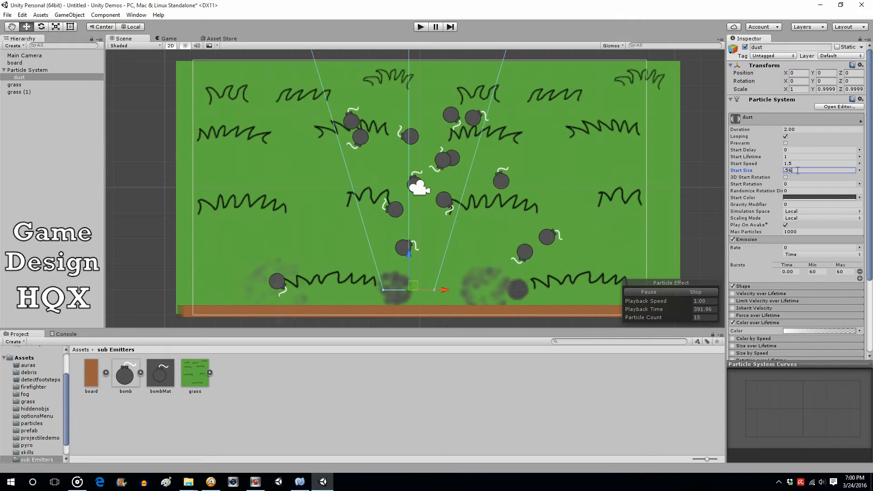
key(BackSpace)
key(BackSpace)
text(6)
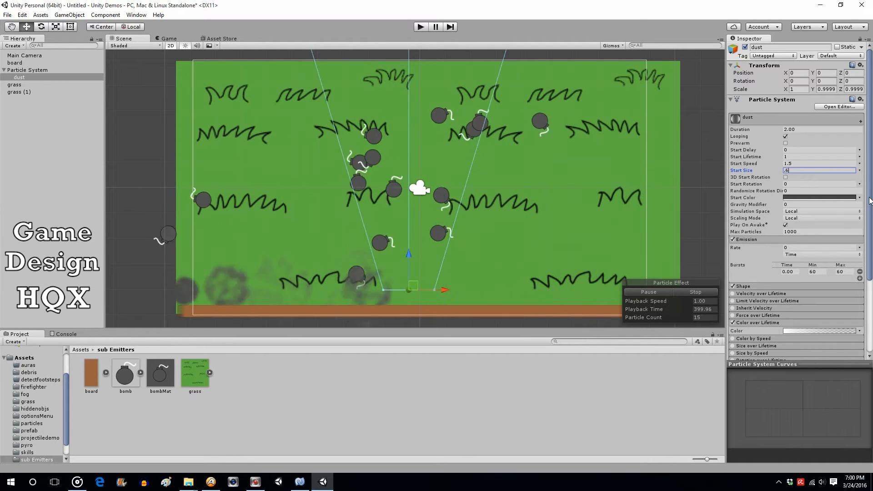
click(418, 27)
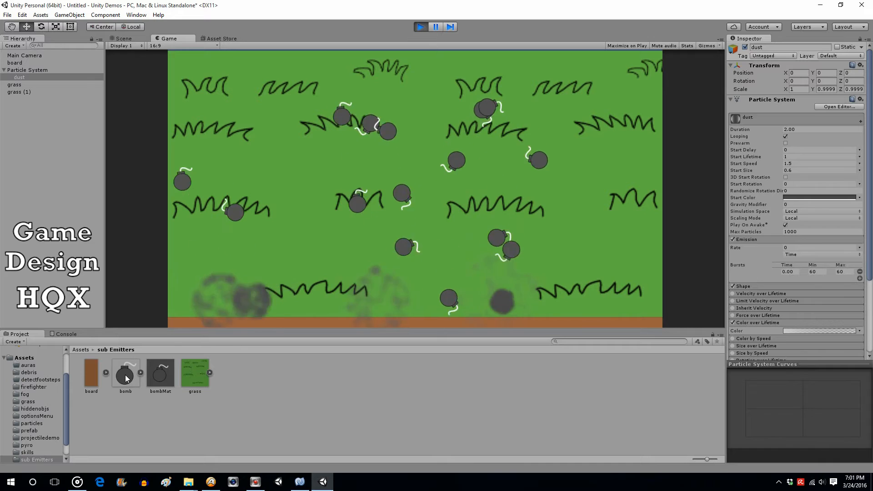
click(419, 27)
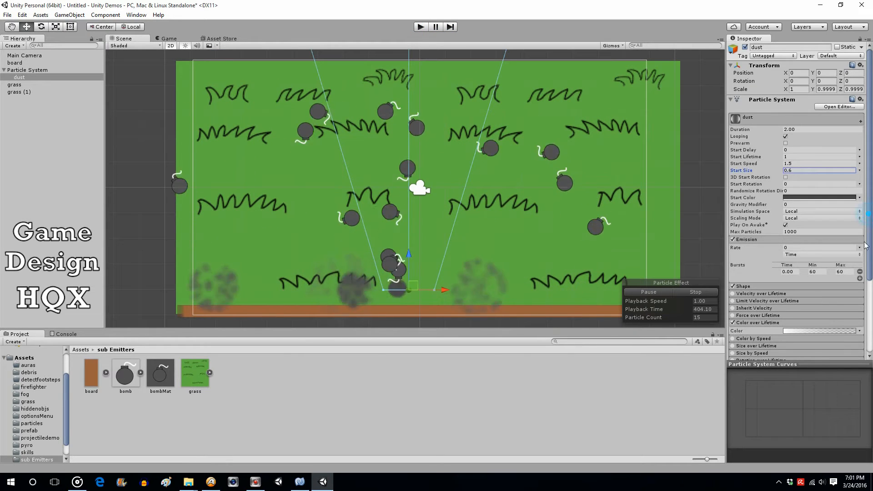
- Set the collision radius scale of the parent Particle System to 0.8
scroll(866, 246, down, 3)
click(35, 71)
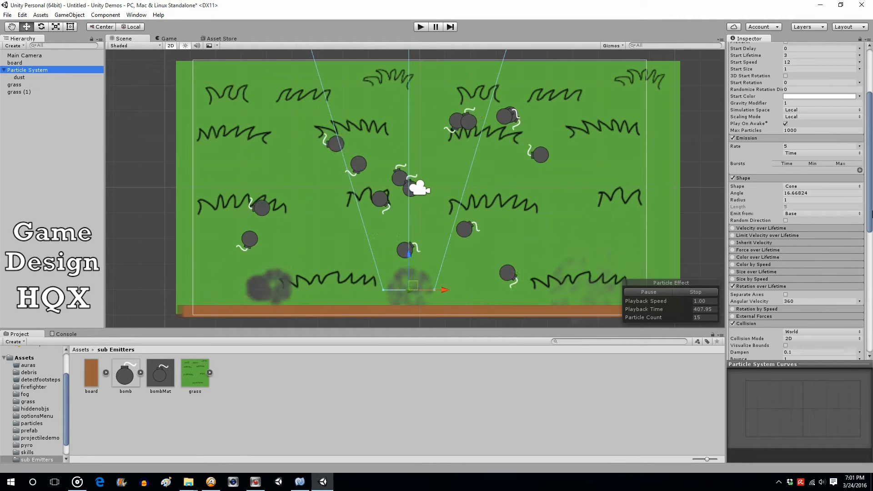
scroll(826, 262, down, 4)
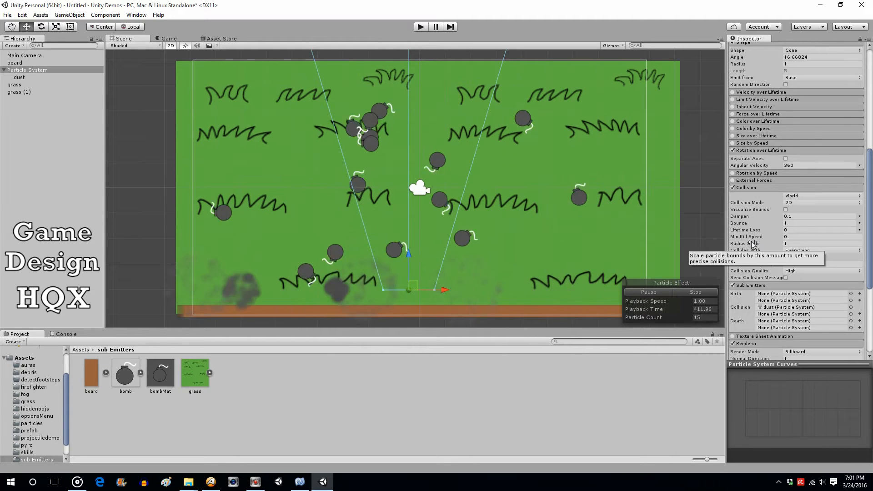
click(790, 244)
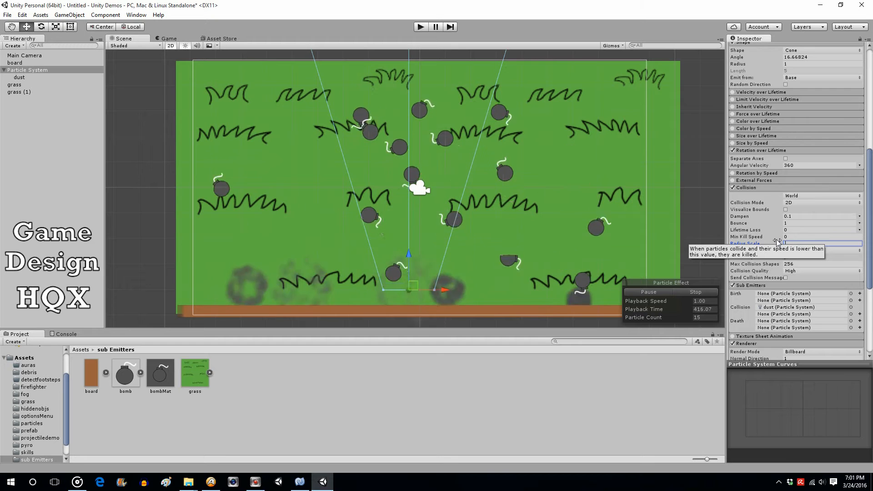
text(9)
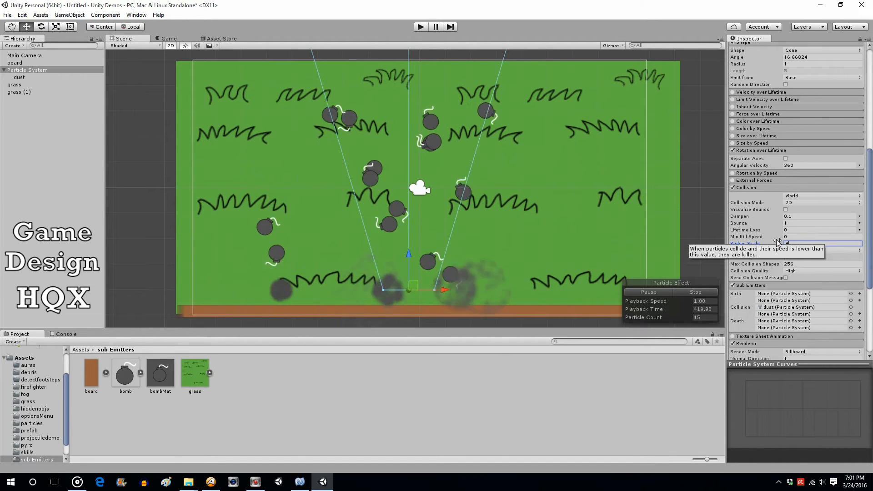
key(BackSpace)
text(8)
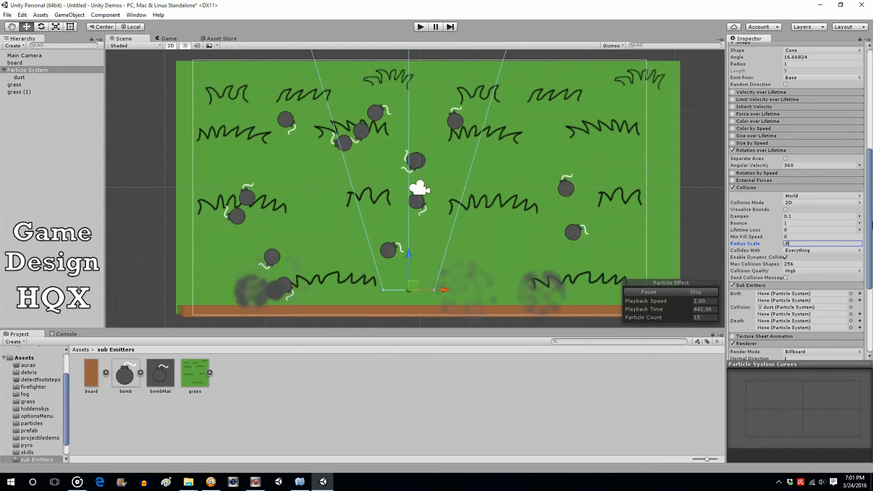
- Add a new sub emitter to the parent Particle System's Death event and rename it burst
scroll(855, 246, down, 5)
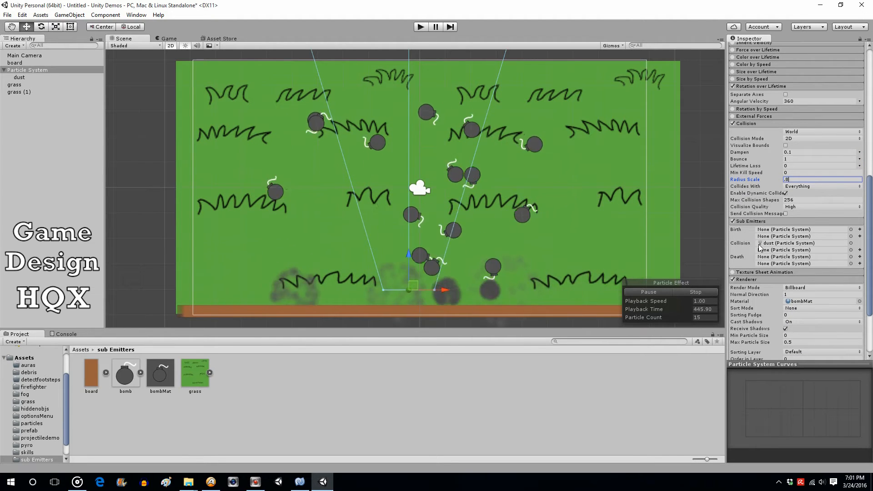
click(860, 257)
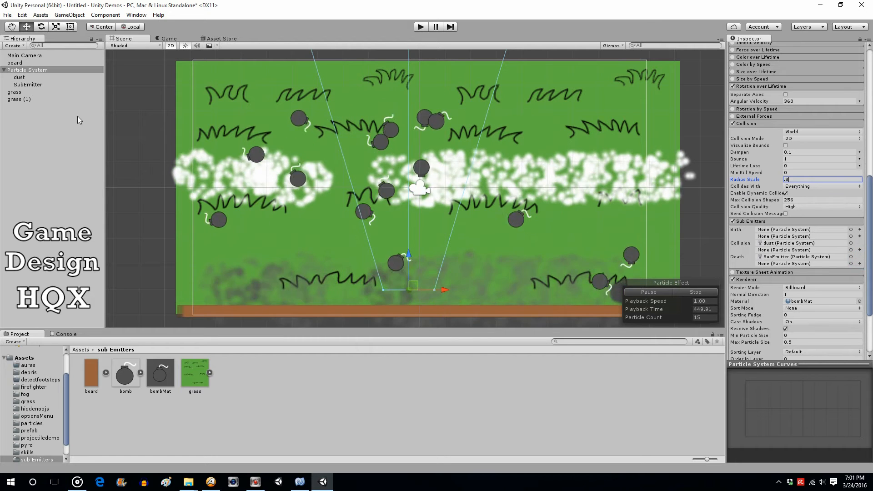
click(35, 84)
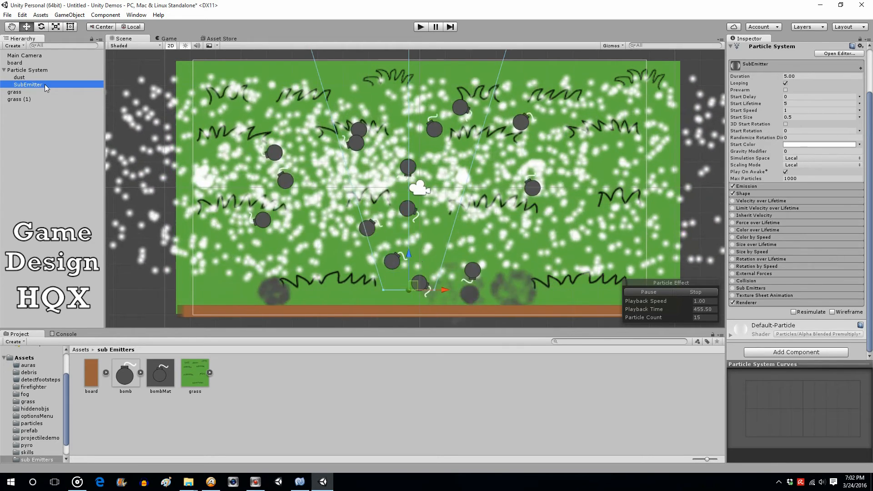
key(t)
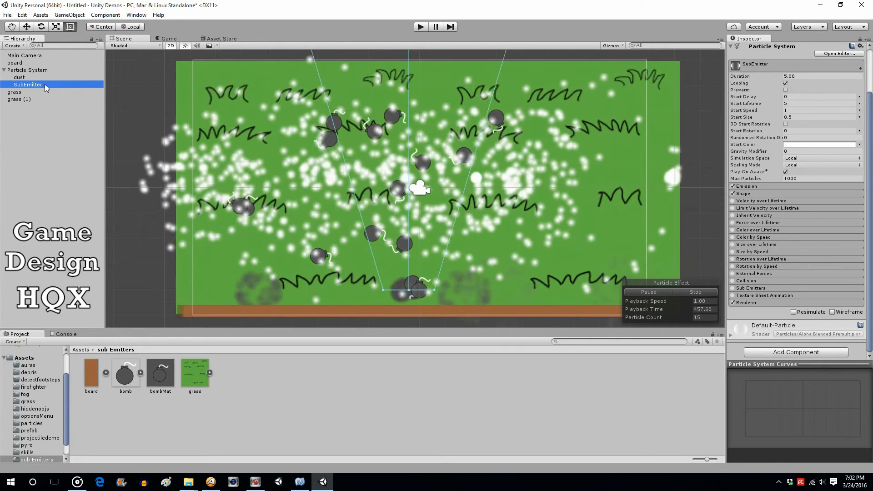
click(45, 84)
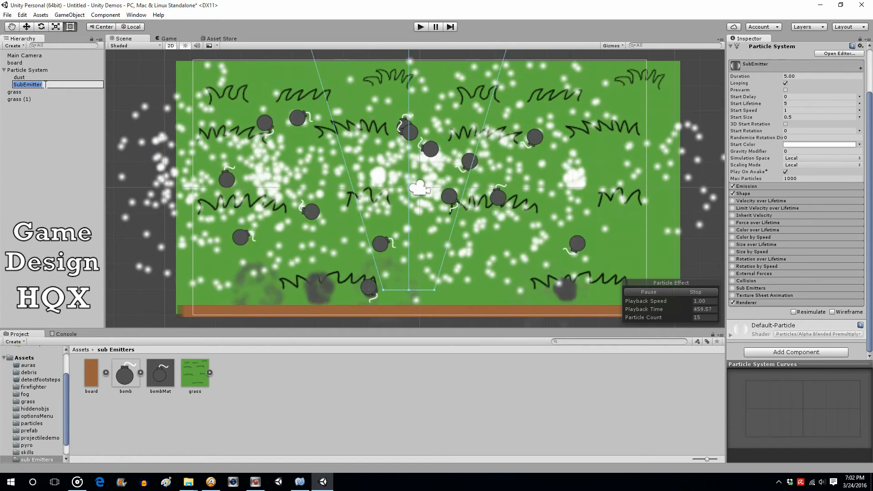
text(burst)
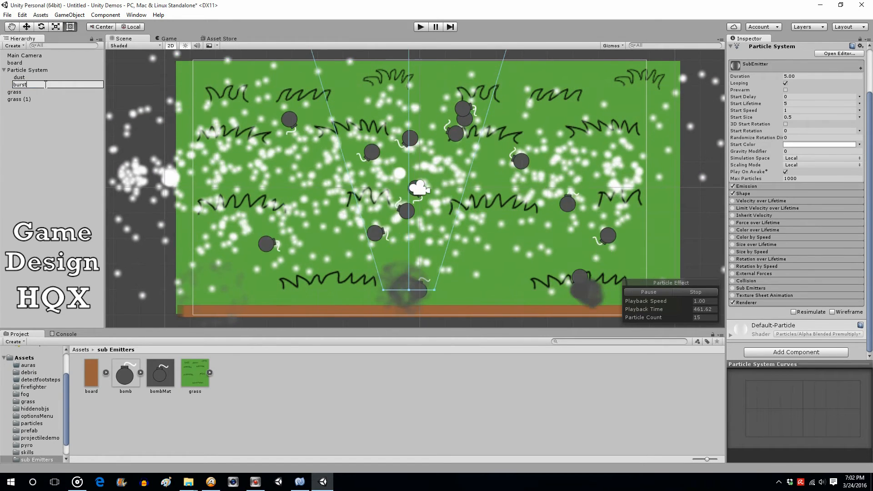
click(21, 129)
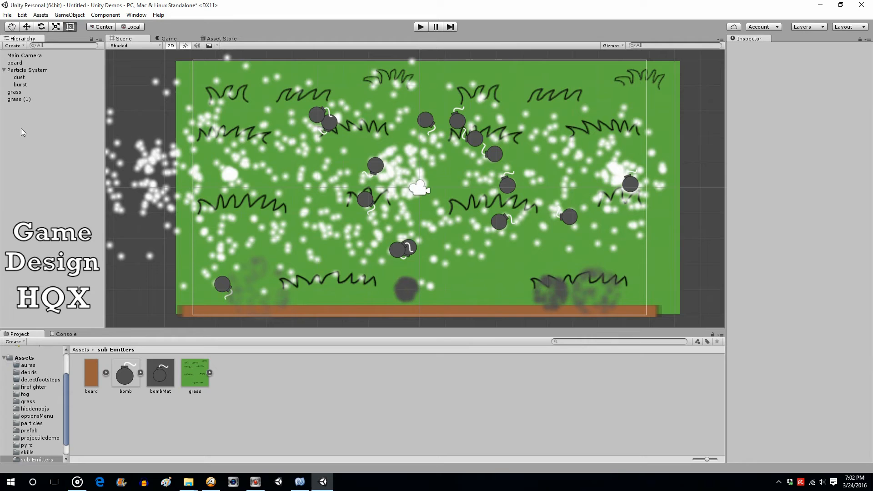
- Set the burst emitter's duration and start lifetime to 1, start size to 0.3, and emission burst minimum and maximum to 200
click(15, 85)
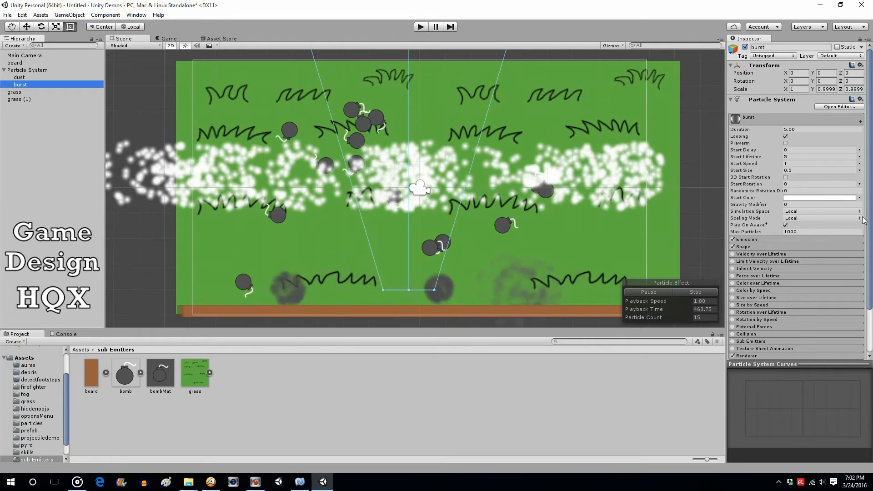
click(812, 132)
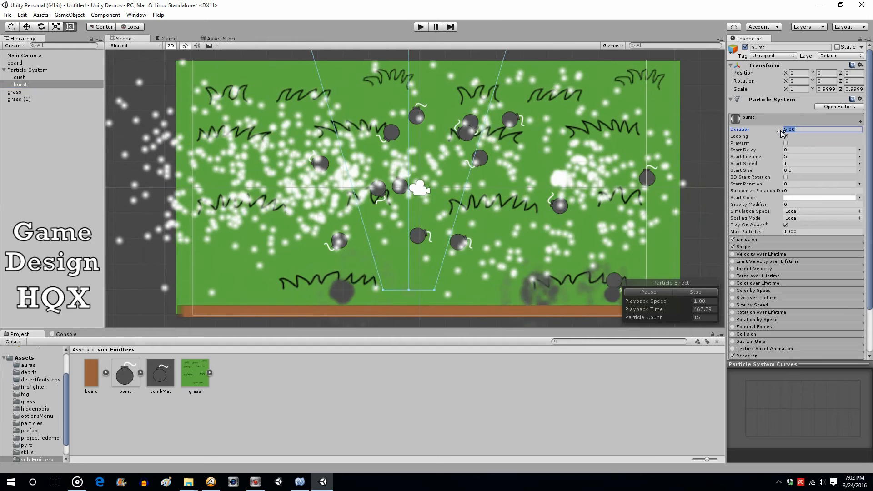
text(1)
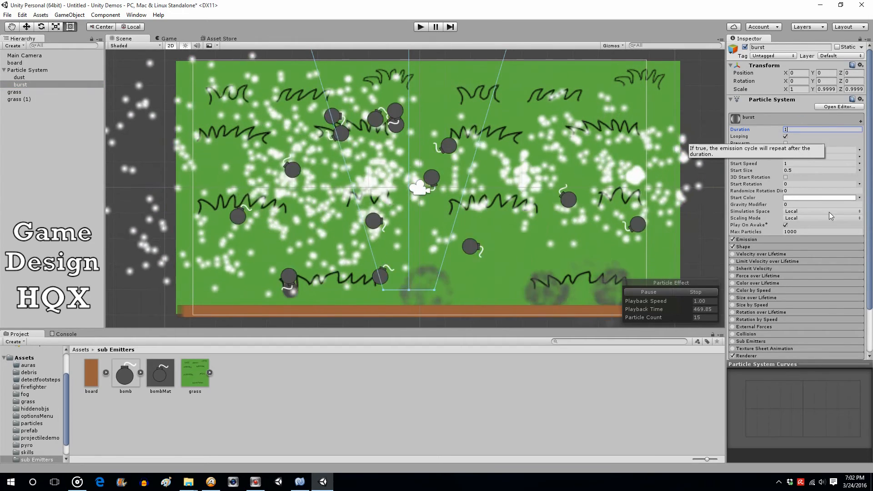
key(Tab)
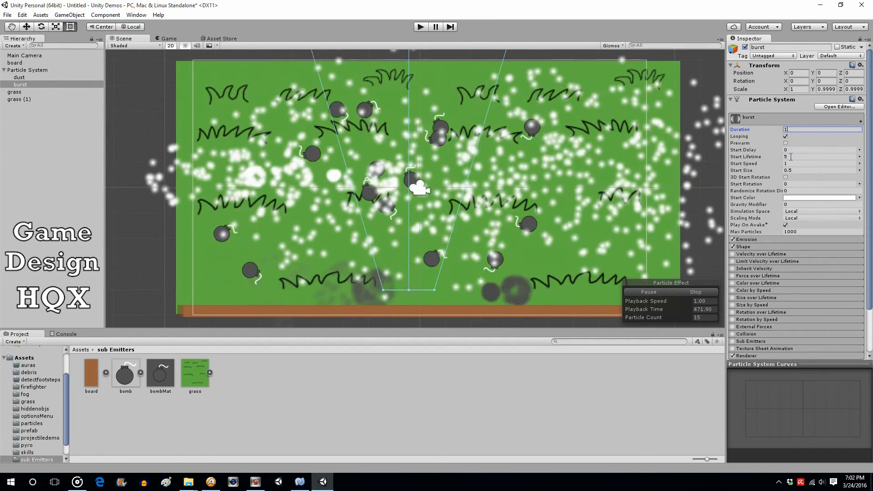
text(1)
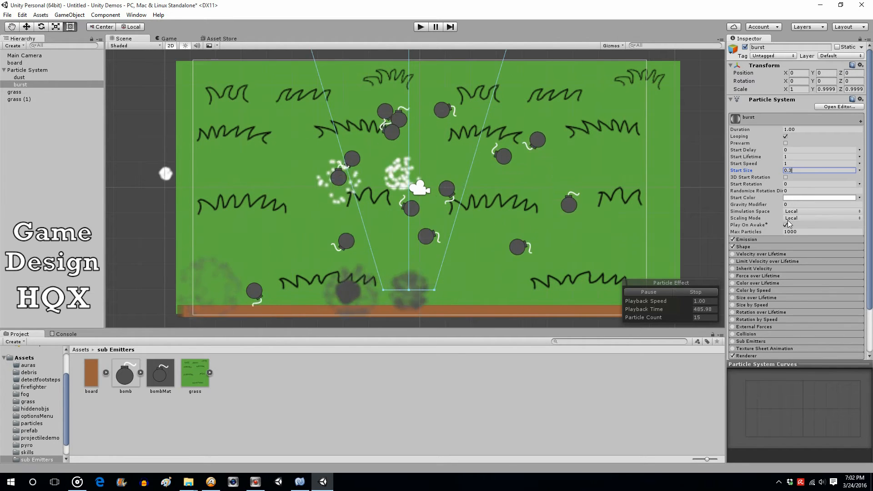
click(788, 239)
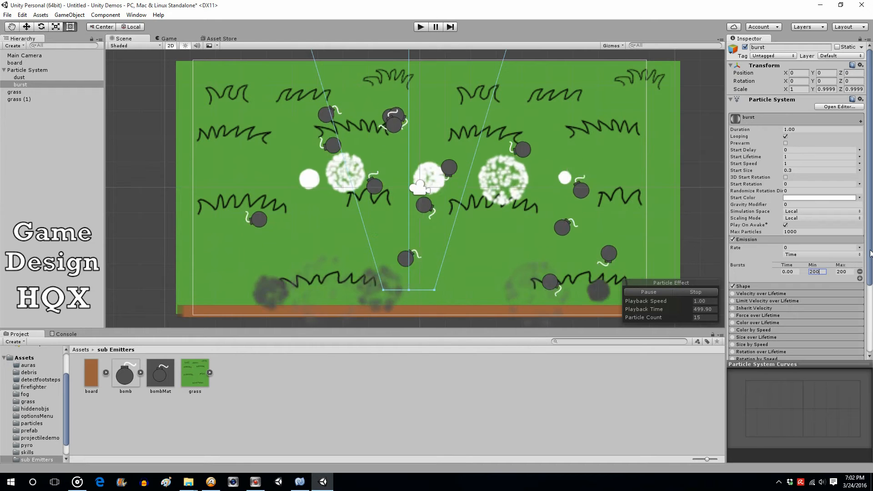
- Set the burst emitter's start color to yellow, FBFF00
drag(871, 254, 871, 323)
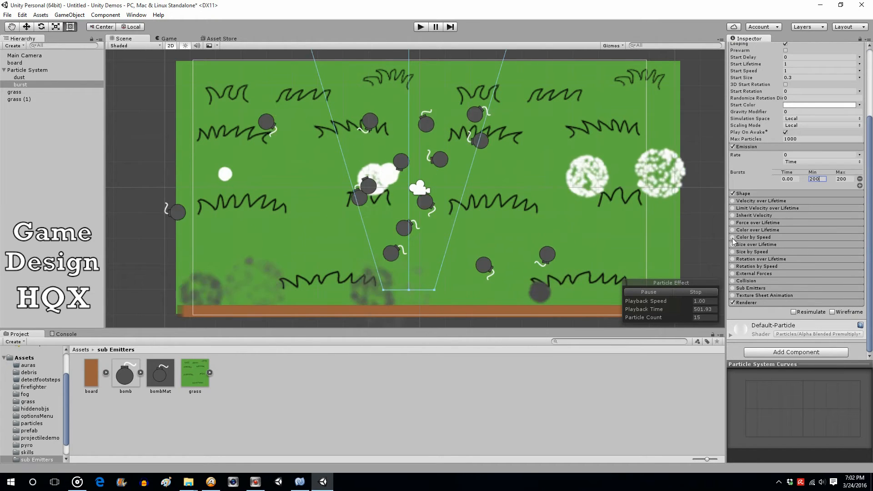
click(806, 105)
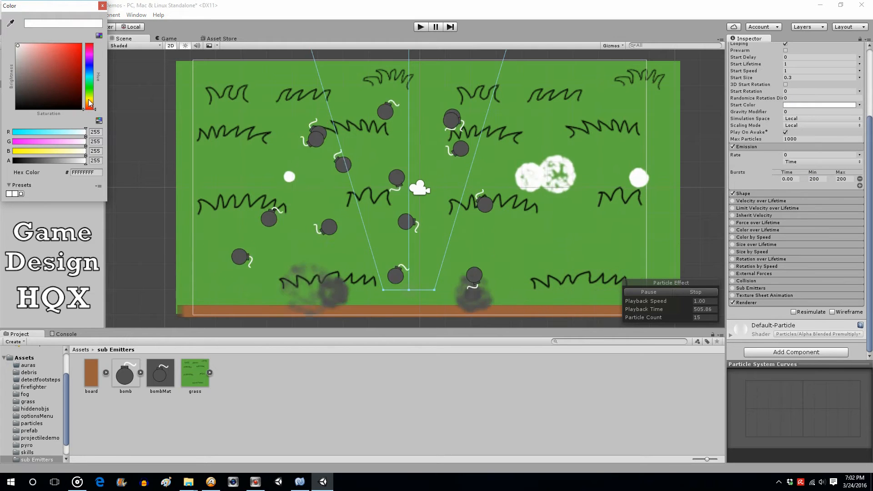
drag(90, 102, 90, 98)
drag(18, 45, 81, 46)
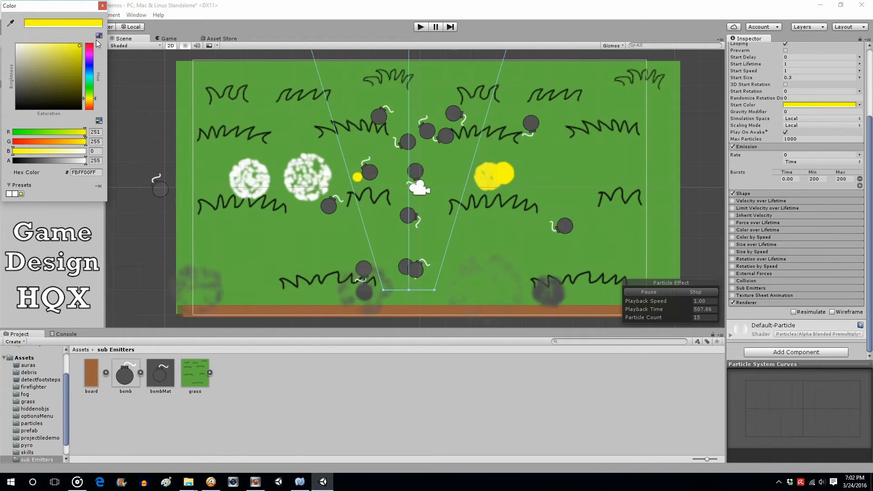
click(103, 6)
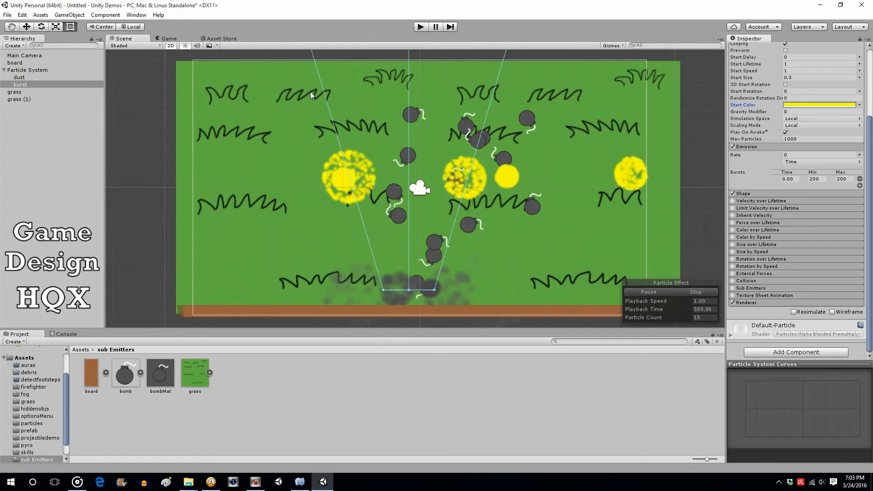
- Enable Color over Lifetime on the burst emitter and make the gradient's end color red, FF0000
click(755, 230)
click(800, 238)
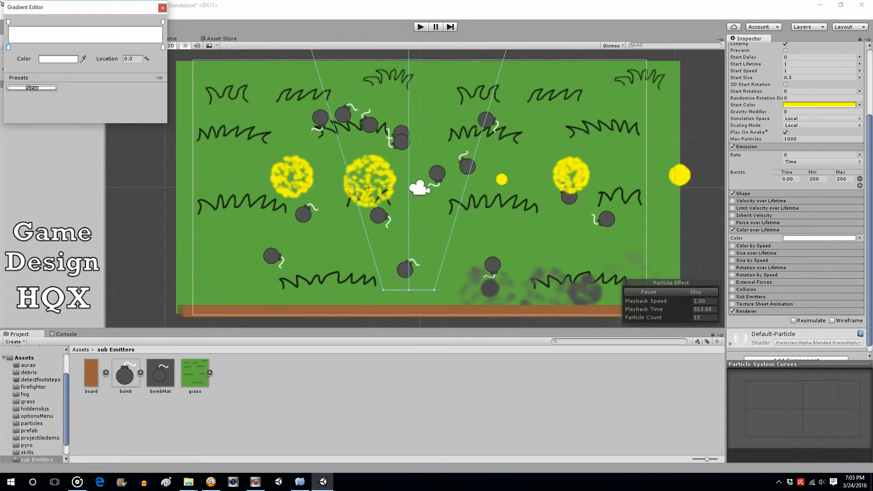
click(163, 47)
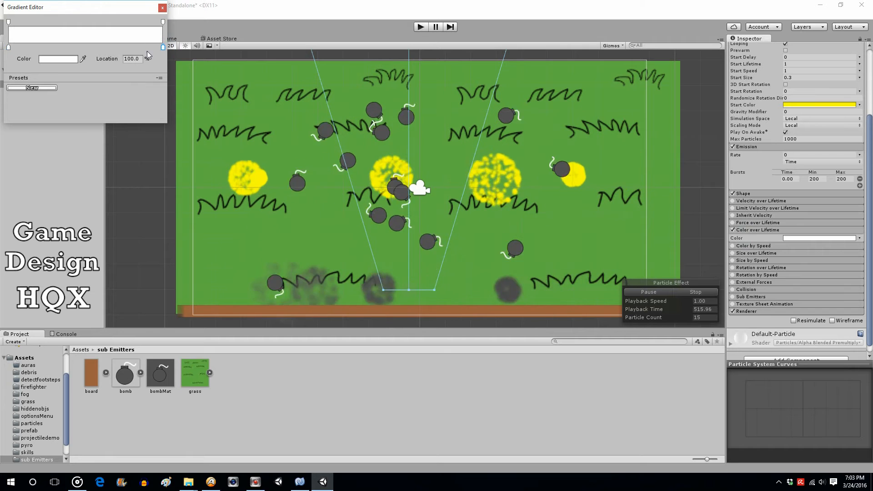
click(59, 60)
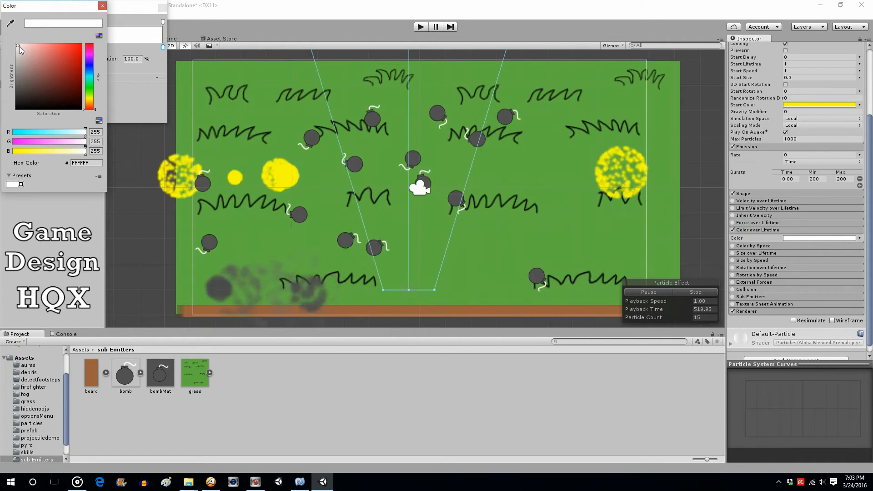
drag(37, 44, 94, 40)
click(102, 6)
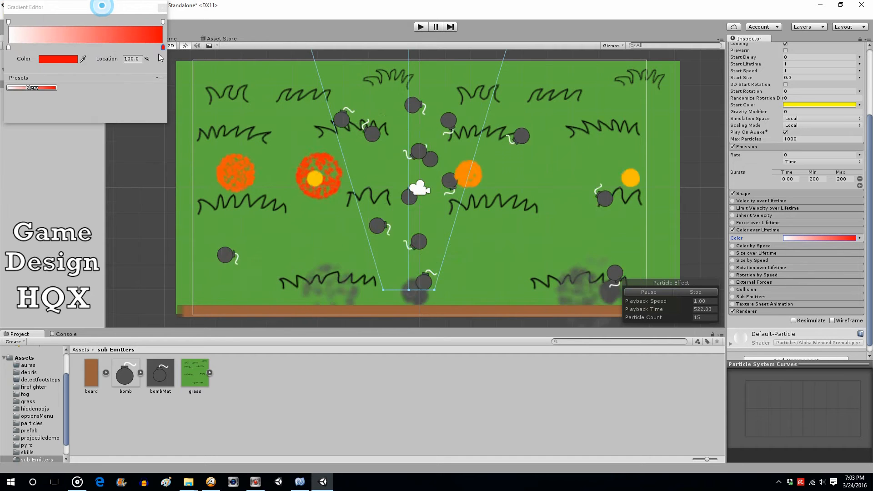
click(61, 59)
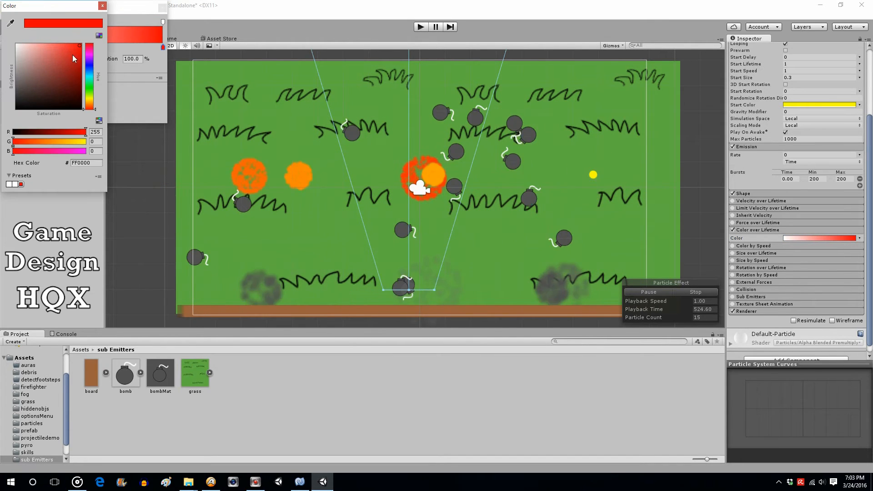
click(103, 6)
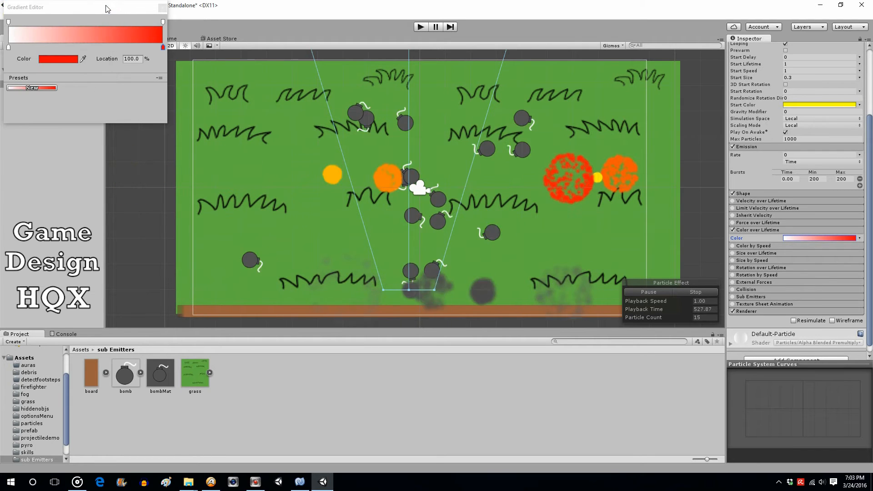
- Set the starting color of the burst's lifetime gradient to yellow-green, D1FF00
click(8, 46)
click(51, 60)
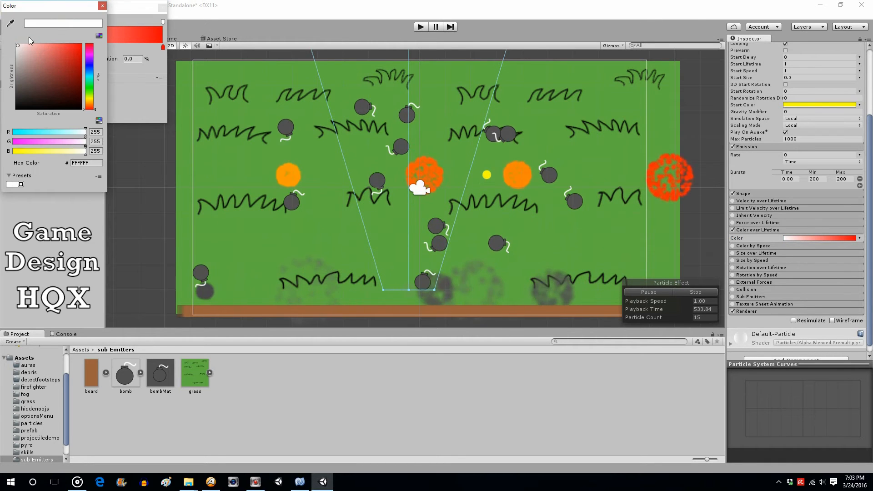
click(88, 97)
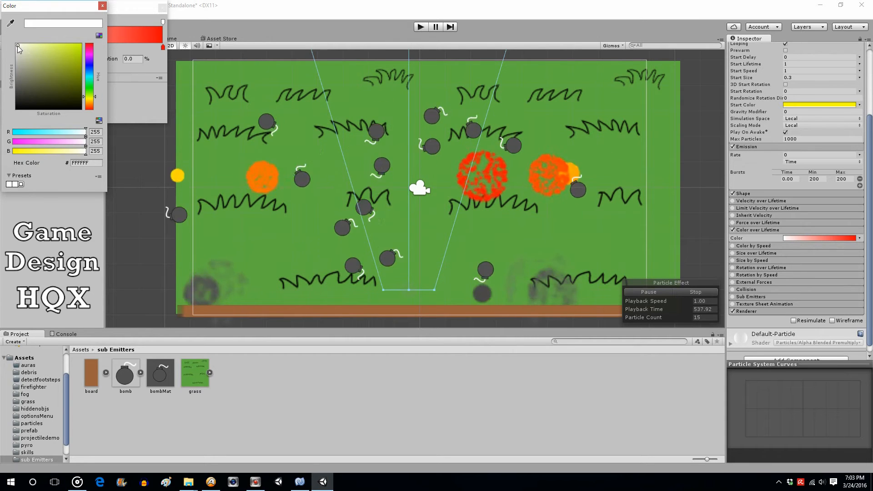
drag(17, 46, 94, 37)
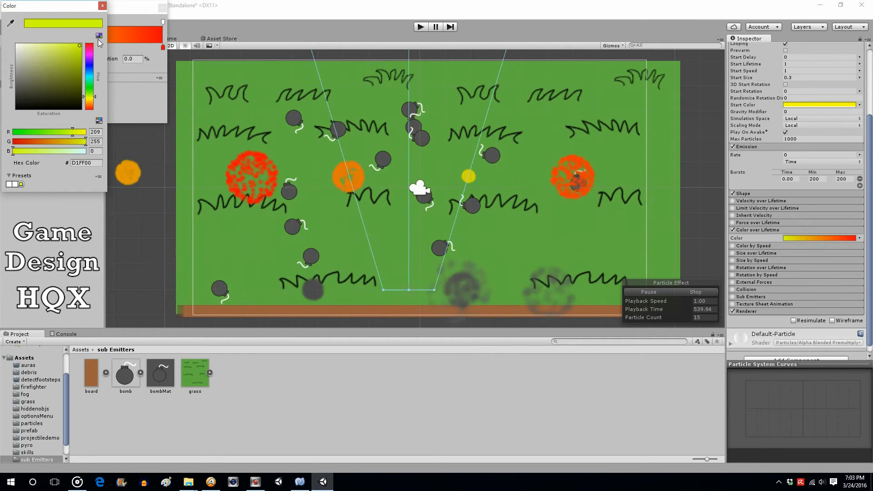
click(104, 6)
- Add a color key to the lifetime gradient at 36.2% and make it yellow, F0FF00
click(64, 47)
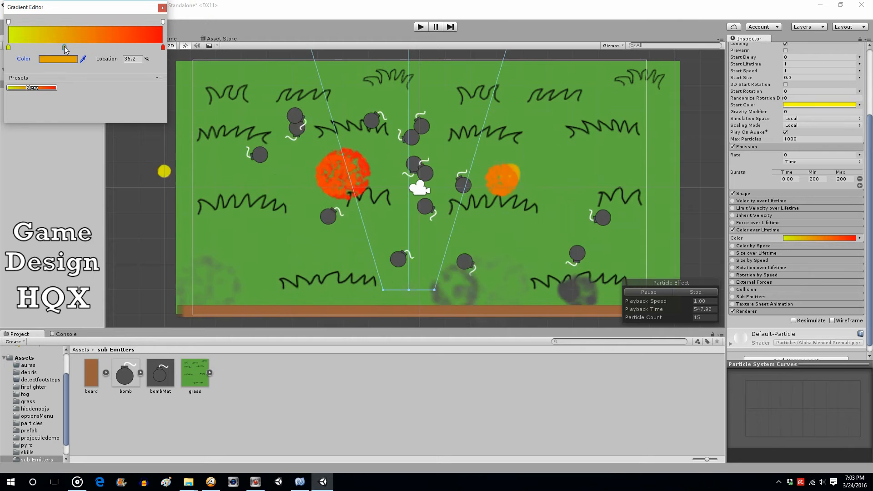
click(60, 59)
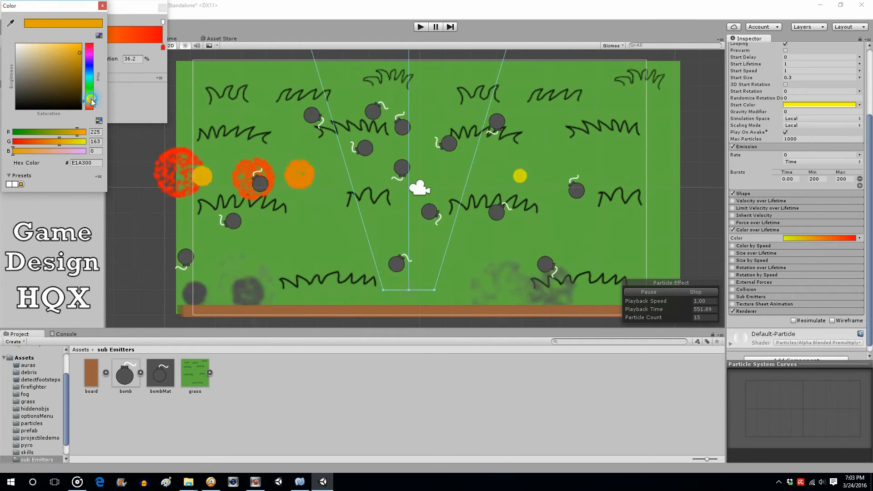
drag(92, 102, 89, 98)
drag(75, 57, 80, 40)
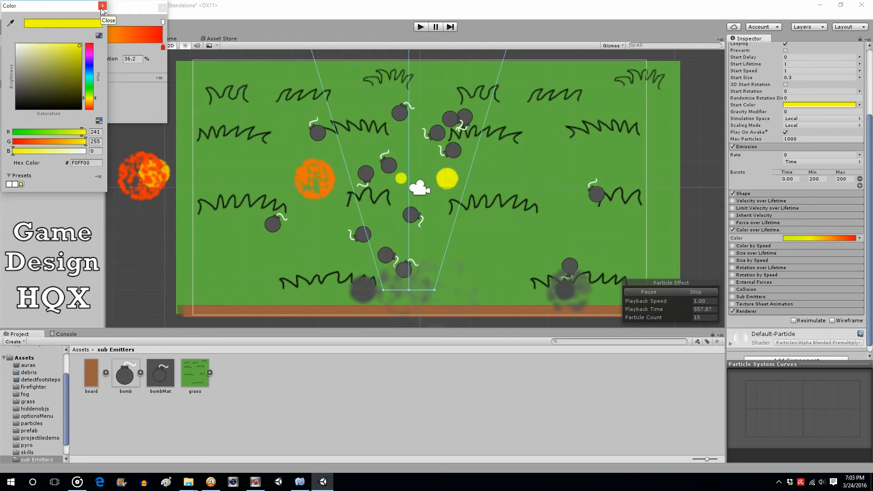
click(122, 7)
- Lower the alpha at the end of the burst's lifetime gradient to 103 and close the gradient
click(163, 23)
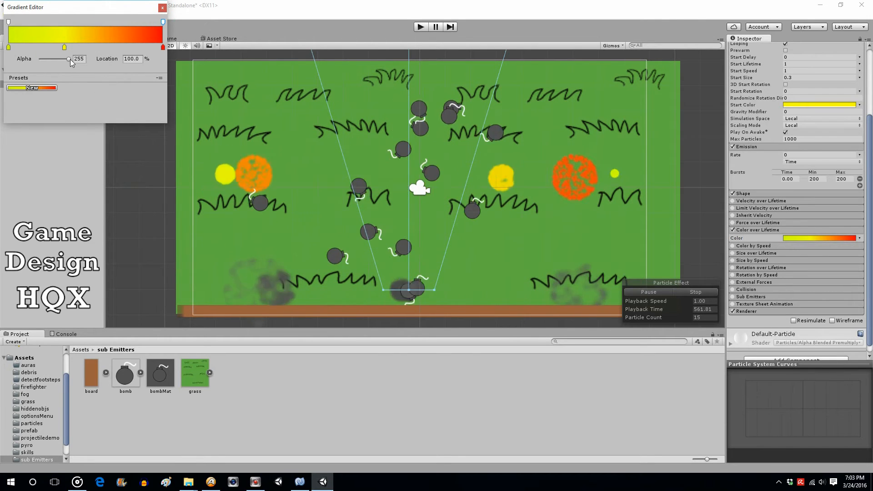
drag(69, 59, 52, 65)
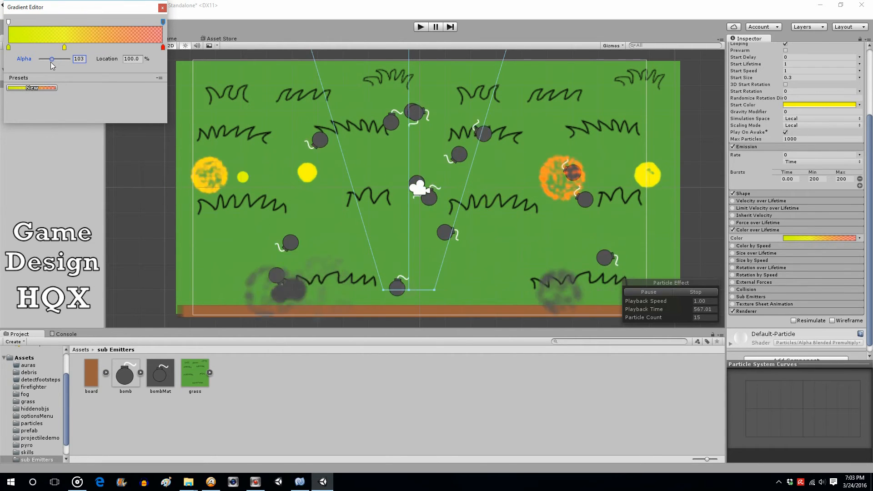
click(162, 8)
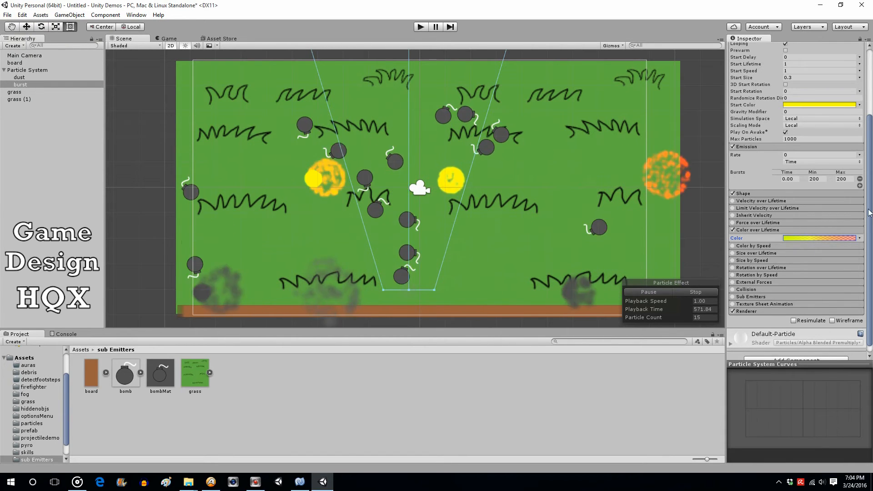
- Expand the burst emitter's Renderer settings and play-test the scene
scroll(854, 283, down, 1)
click(750, 303)
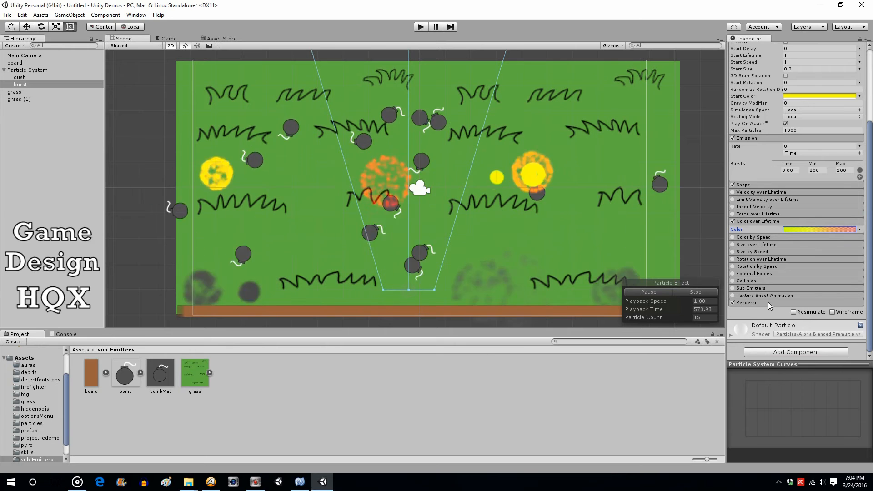
scroll(798, 270, down, 5)
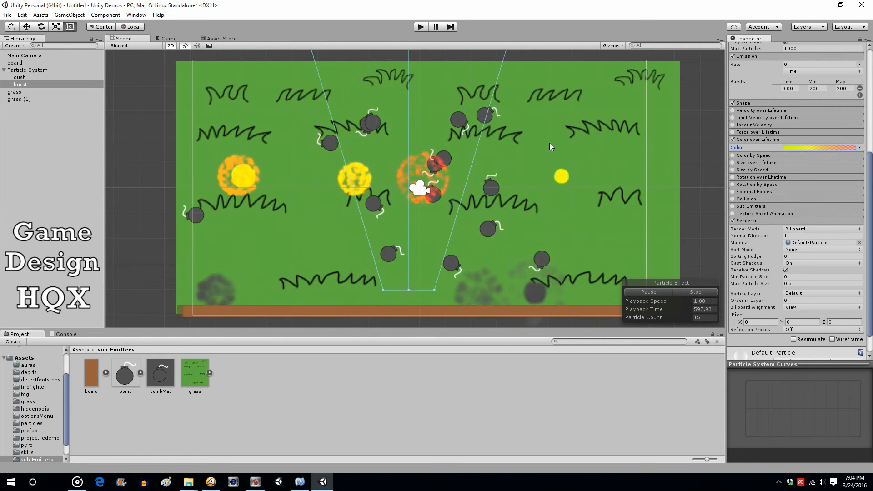
click(422, 27)
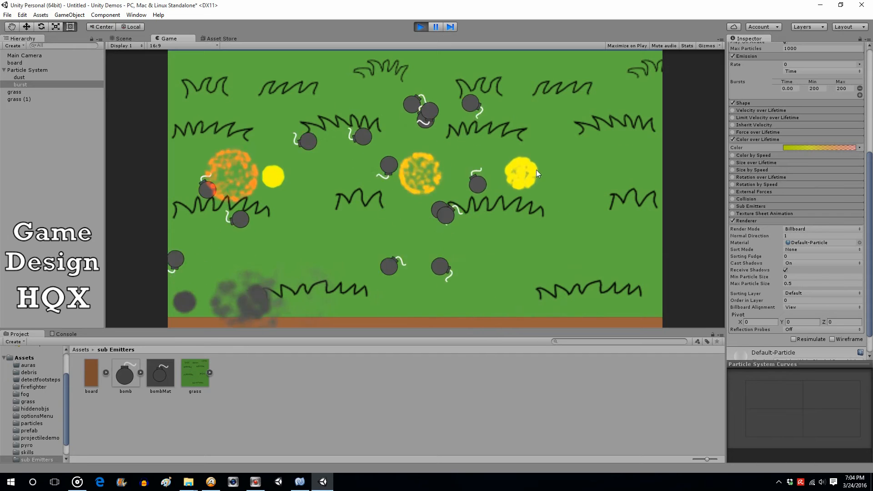
- Stop the play-test and set the burst emitter's start speed to 2 and start lifetime to 0.8
click(420, 28)
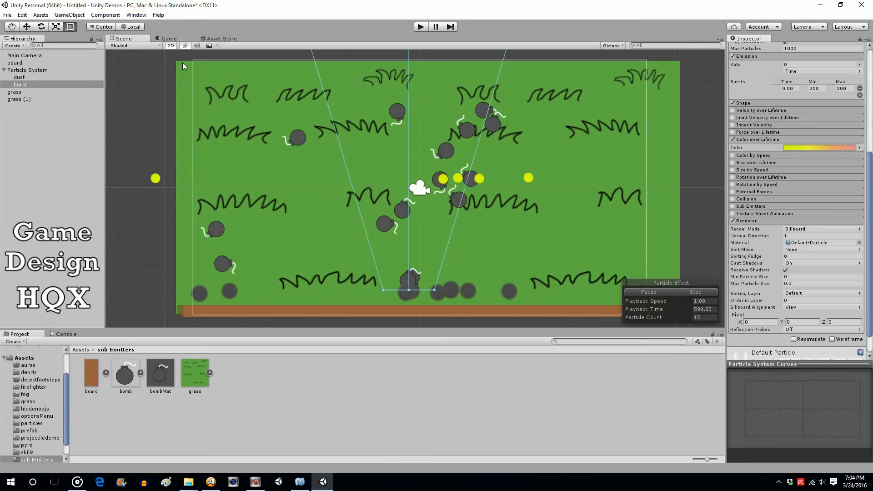
drag(871, 160, 871, 54)
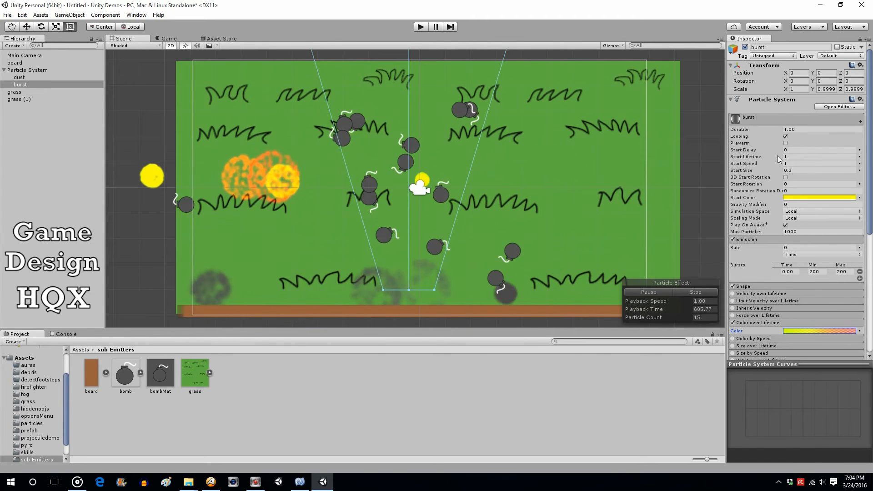
click(791, 162)
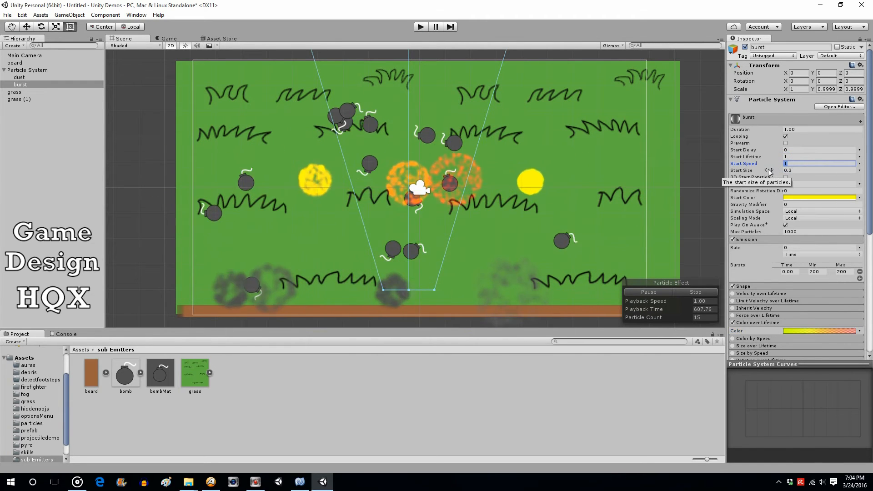
text(2)
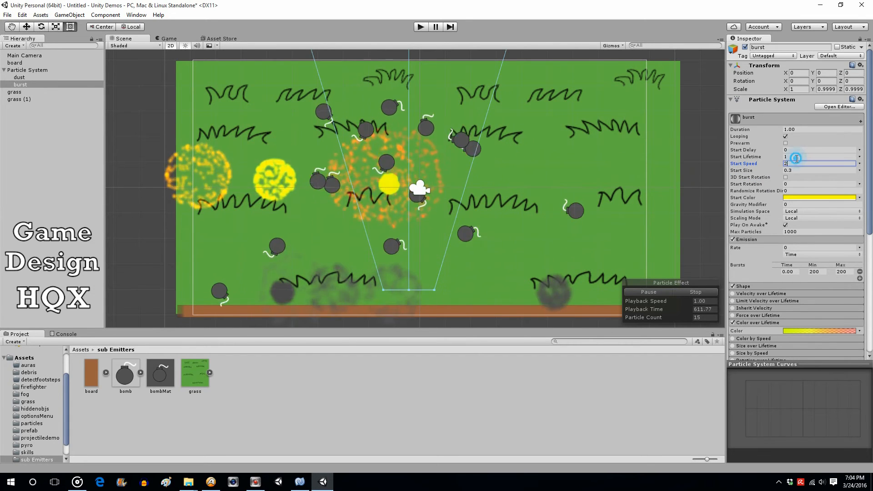
drag(795, 157, 775, 154)
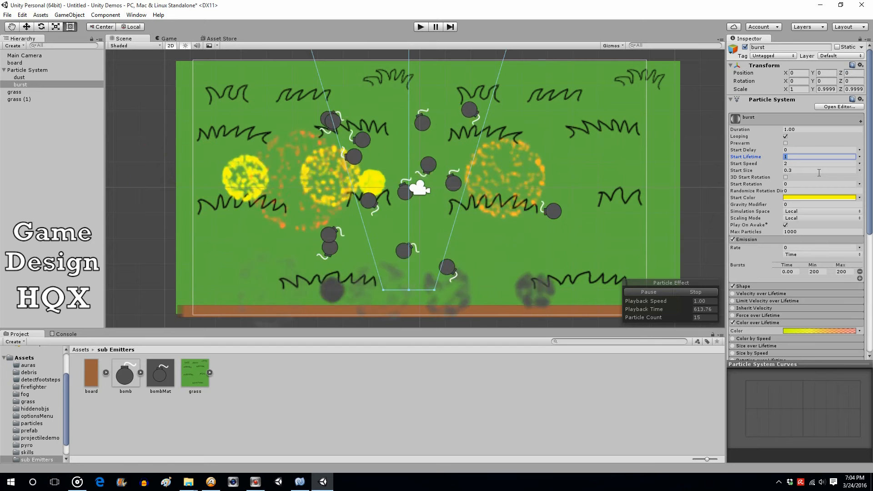
text(.8)
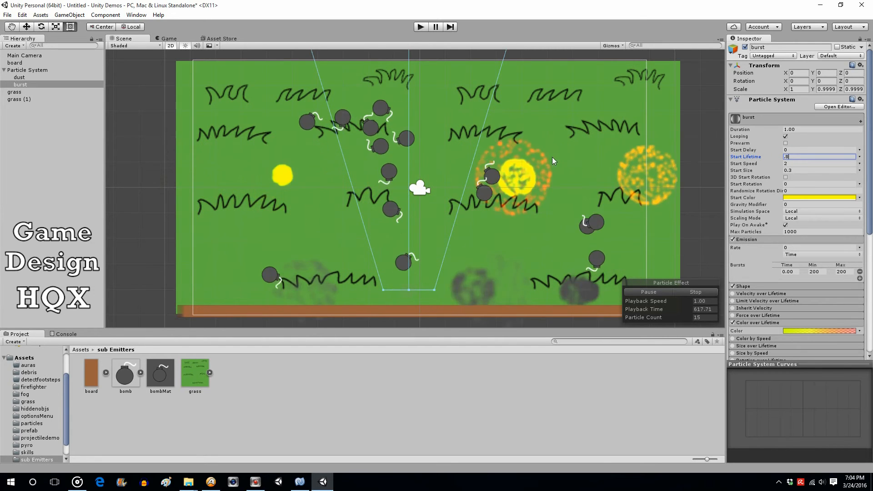
- Play-test the scene, pause it, and examine the burst emitter's remaining settings
click(421, 28)
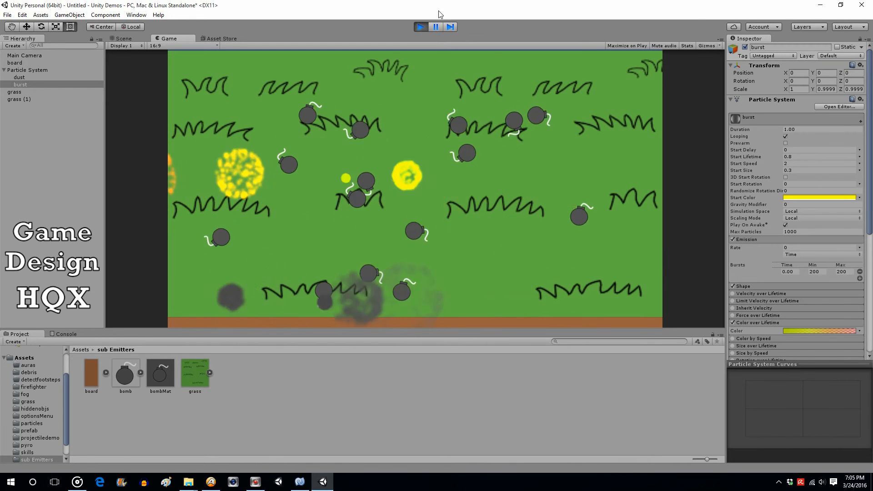
click(435, 27)
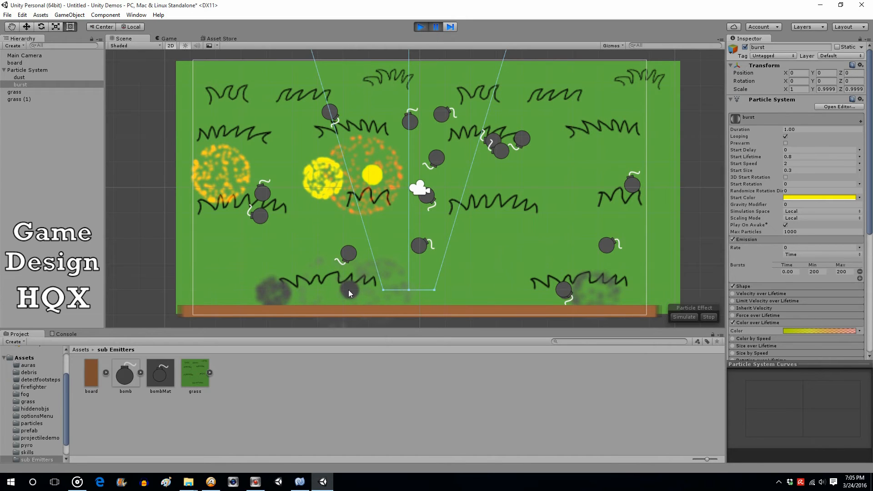
scroll(796, 205, down, 8)
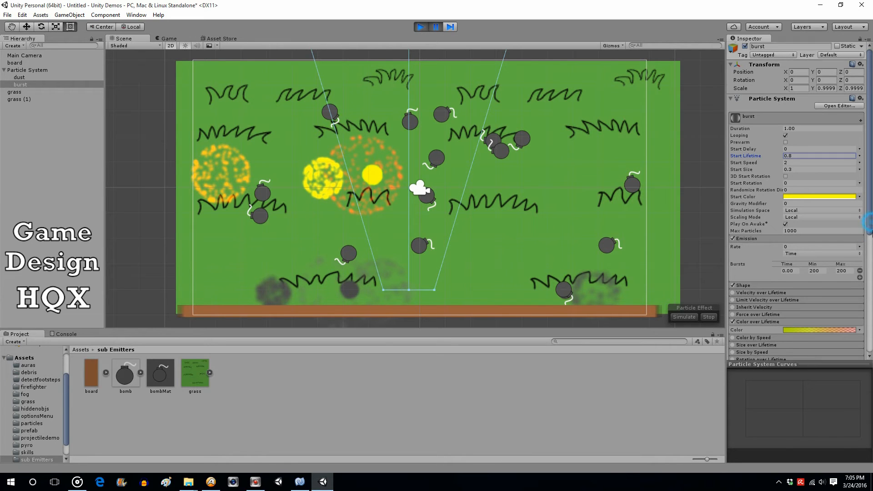
- Examine the parent Particle System's main, emission, shape, collision, sub-emitter and renderer settings
click(36, 71)
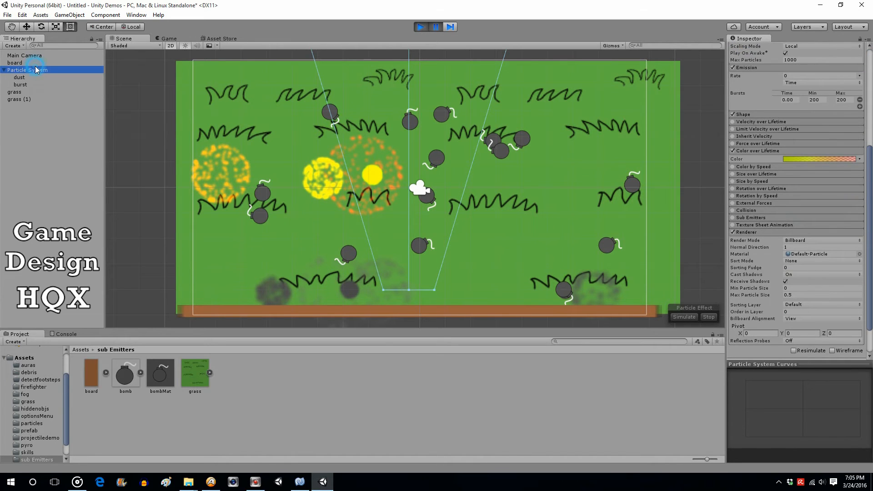
scroll(762, 206, down, 9)
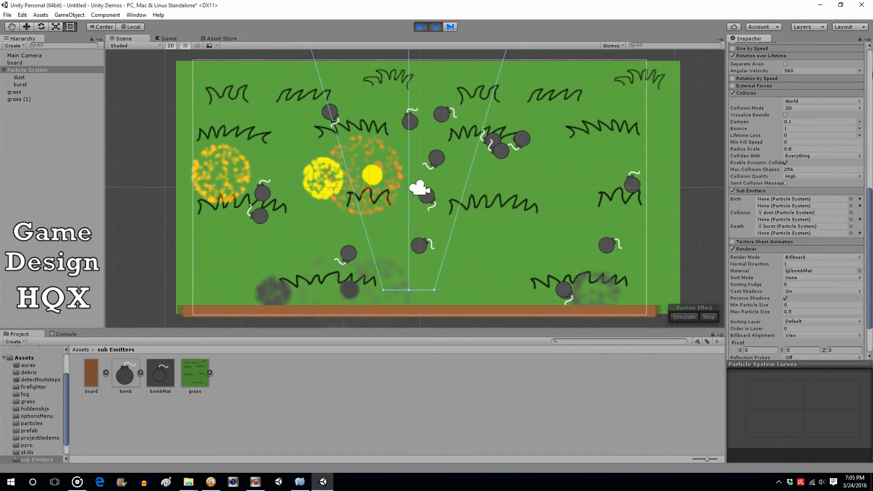
drag(870, 217, 872, 53)
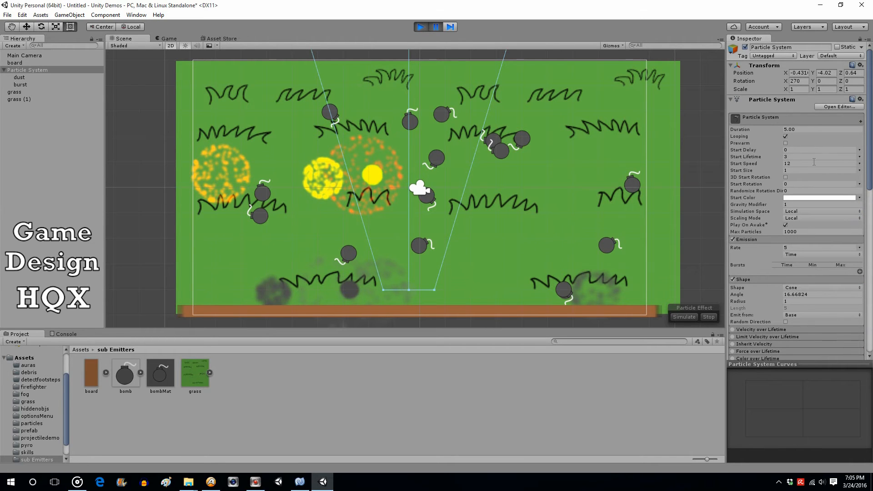
drag(870, 143, 871, 275)
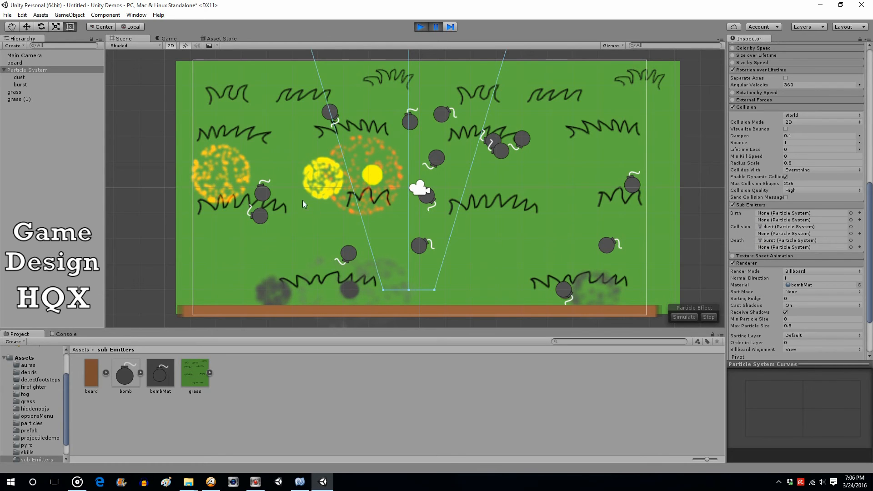
drag(872, 244, 871, 252)
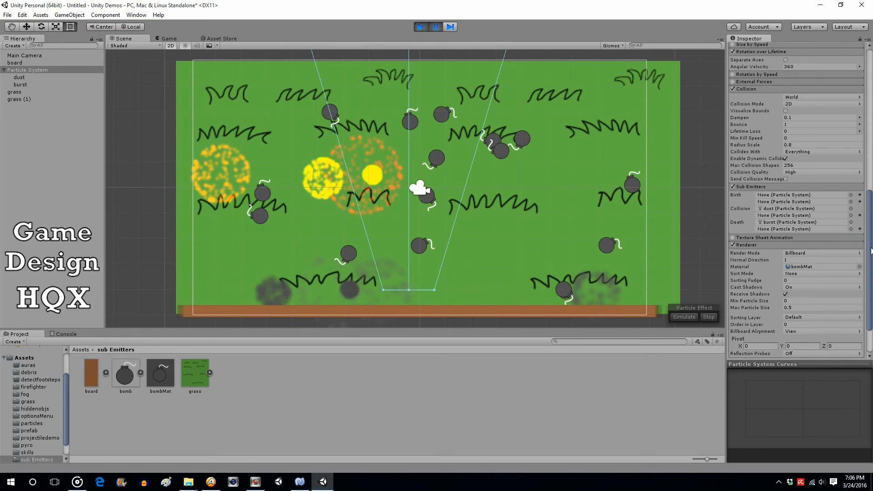
drag(872, 252, 868, 162)
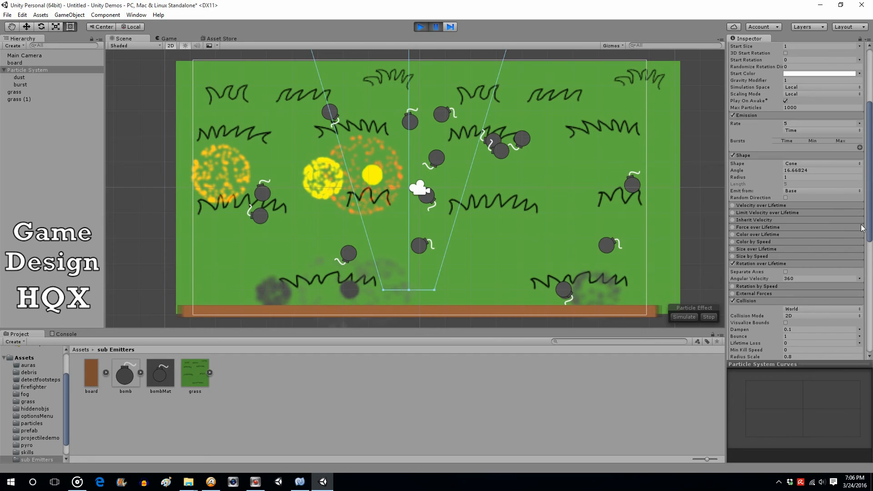
- Try enabling Color over Lifetime on the bombs in paused play mode, adding a late color key and making the end red, FF0000
drag(870, 203, 870, 210)
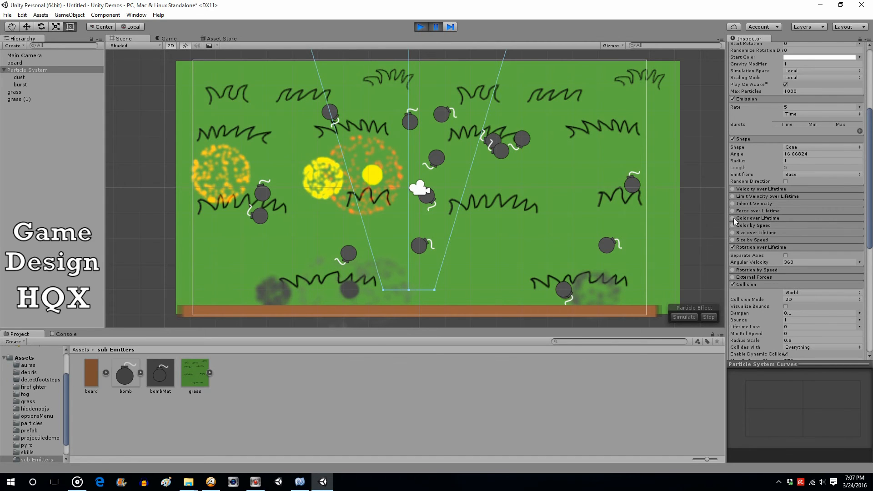
click(793, 220)
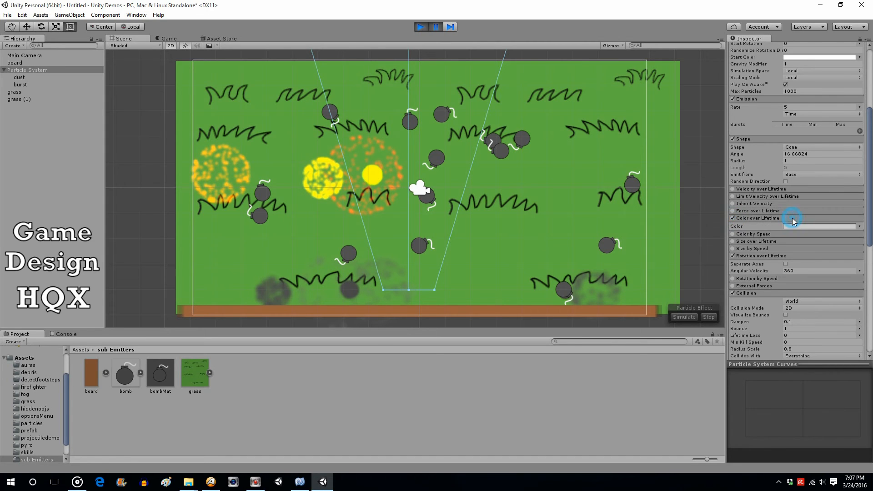
click(837, 224)
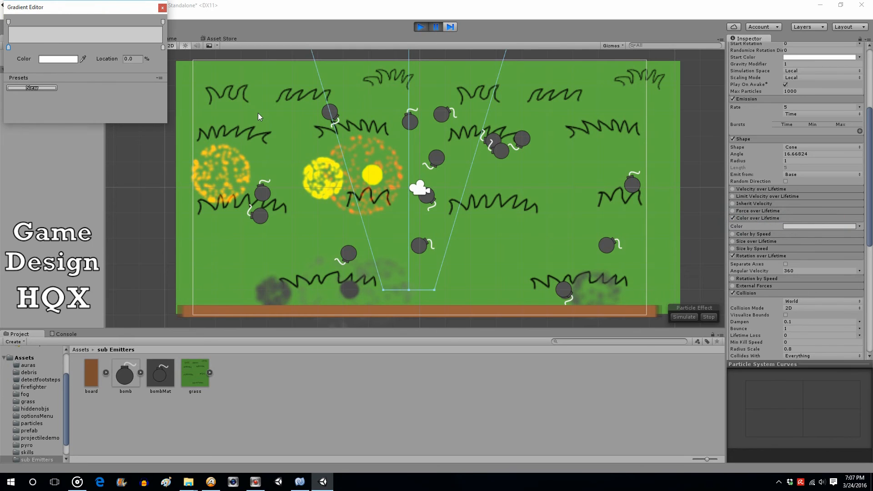
click(146, 47)
click(163, 47)
click(55, 59)
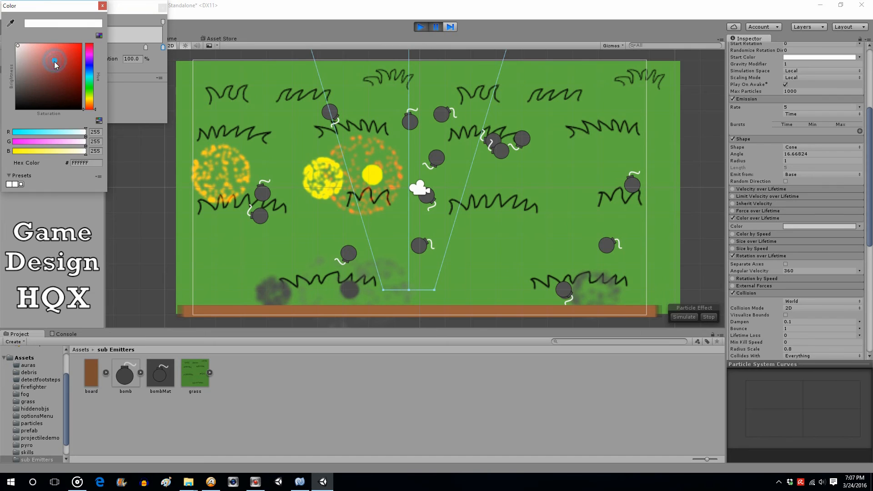
drag(19, 48, 88, 45)
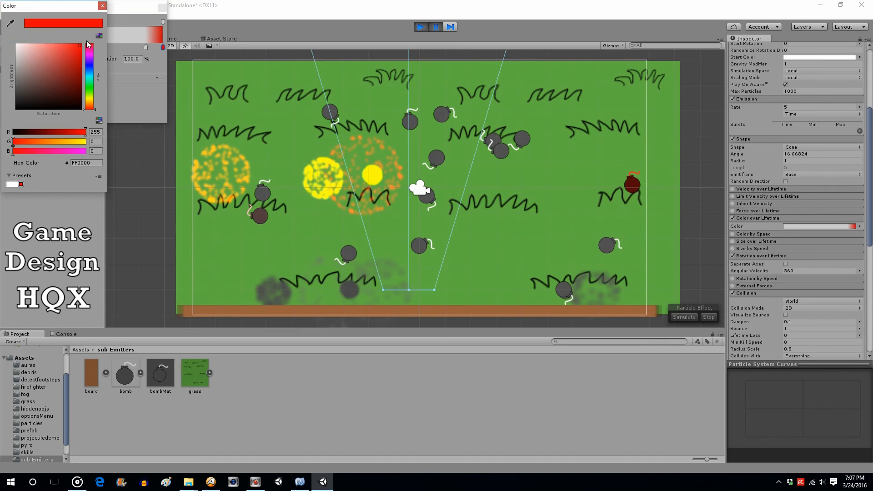
click(102, 6)
click(162, 9)
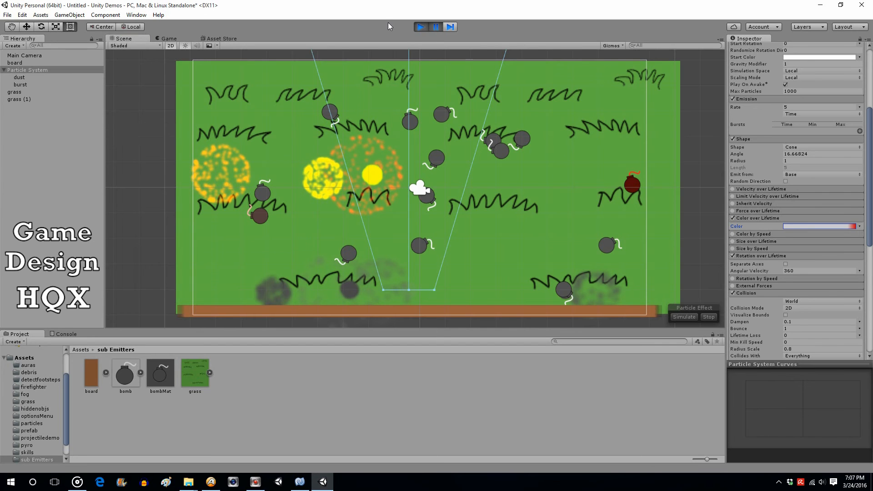
- Exit play mode, enable Color over Lifetime on the parent Particle System and add a color key at 80% to its gradient
click(422, 27)
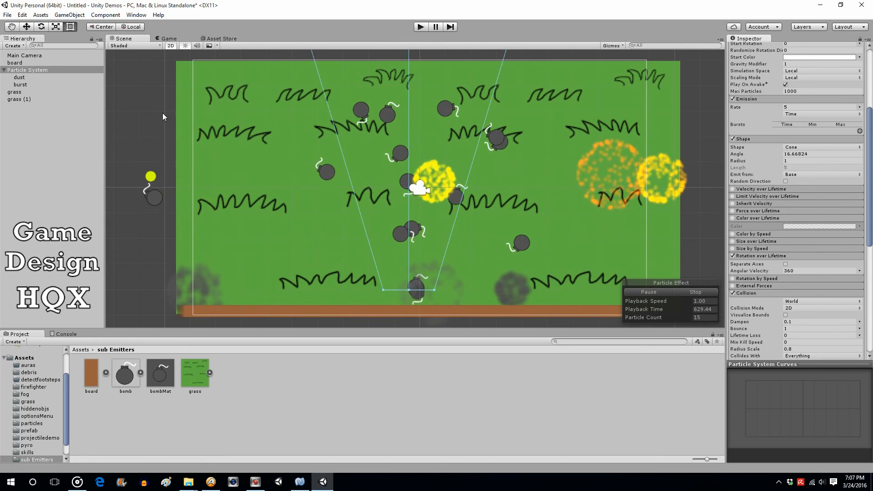
click(733, 218)
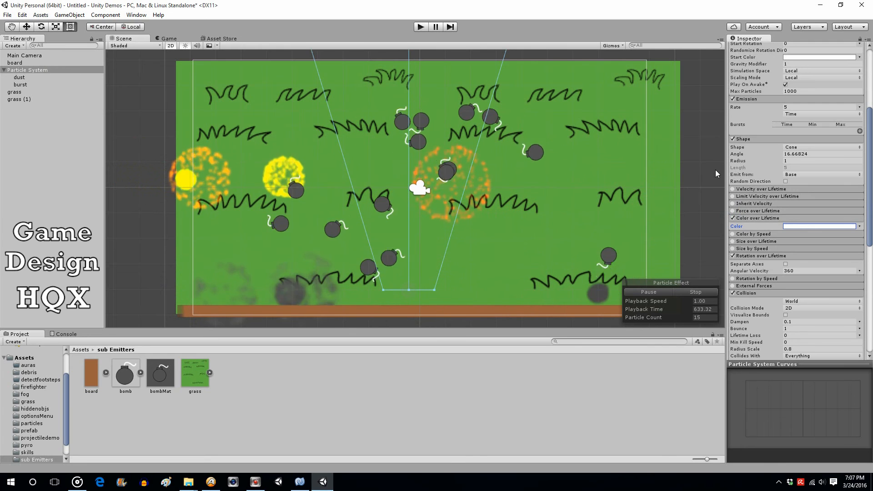
click(828, 226)
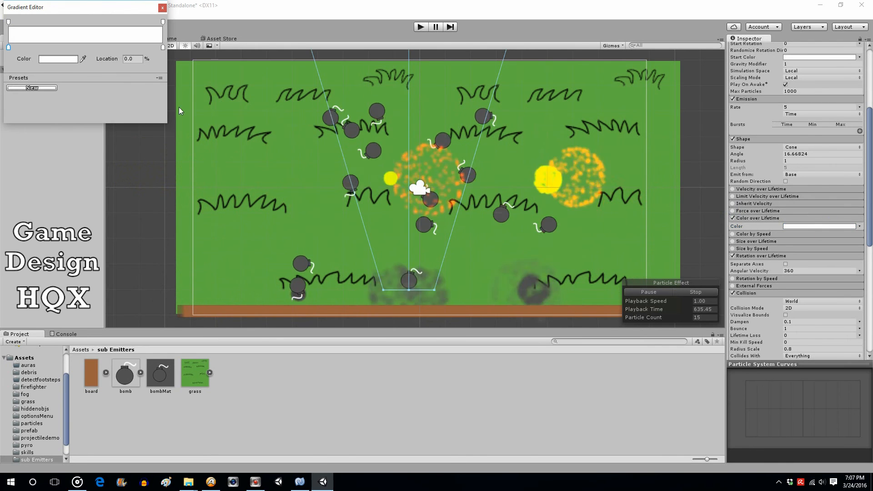
click(142, 47)
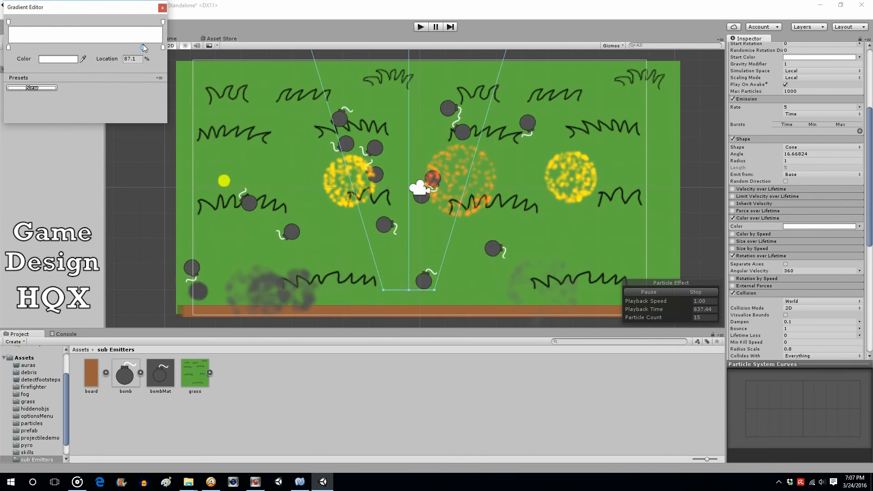
drag(143, 47, 132, 48)
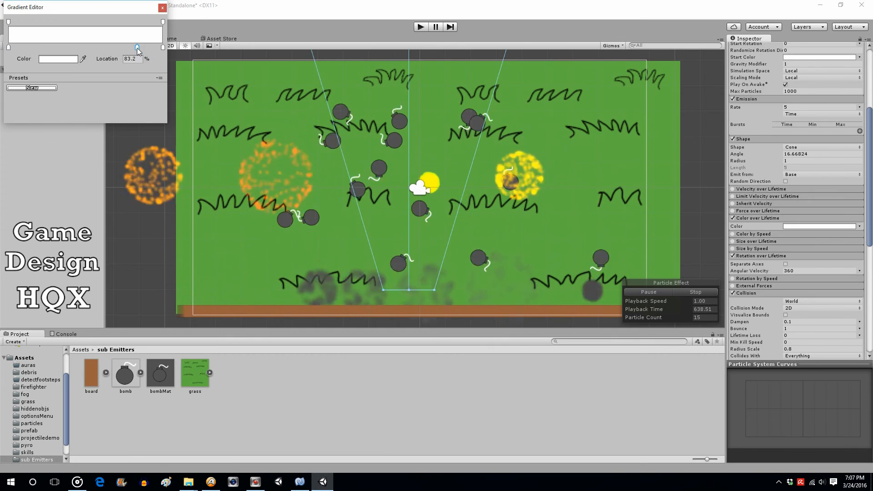
- Set the end color of the bombs' lifetime gradient to red, FF0000, close the gradient and play-test the scene
click(163, 48)
click(56, 59)
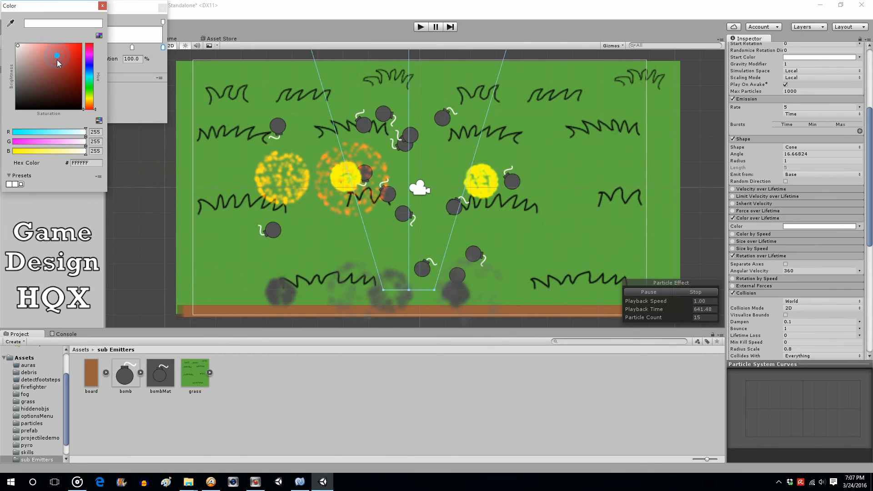
drag(19, 44, 102, 37)
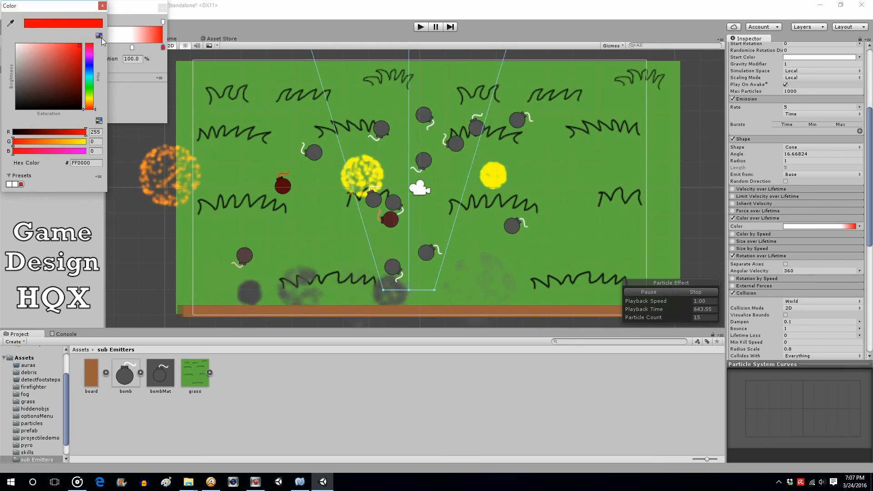
click(103, 6)
click(163, 8)
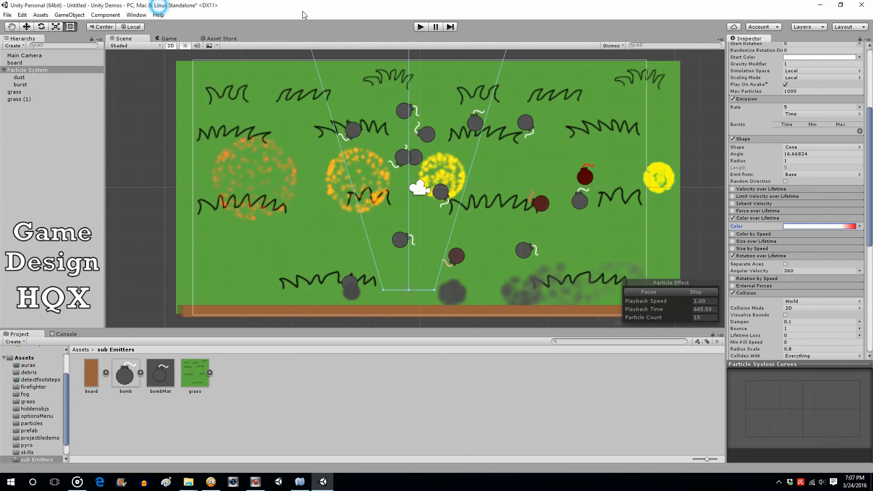
click(425, 27)
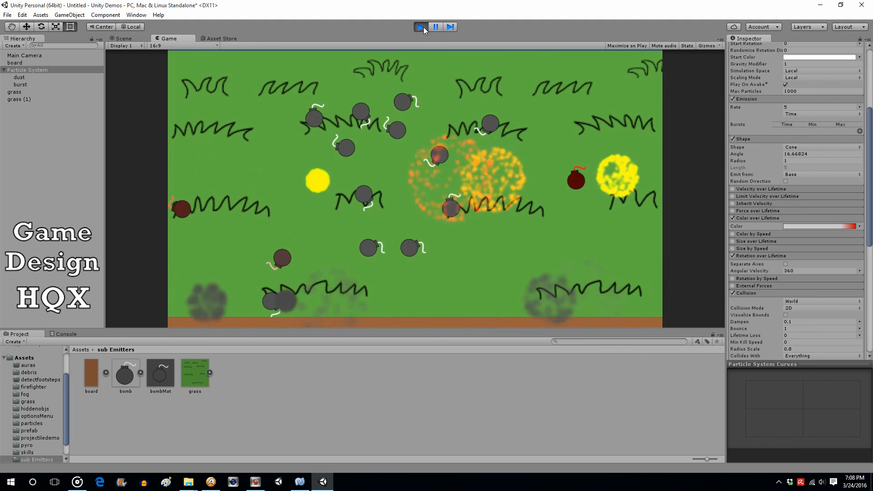
click(421, 27)
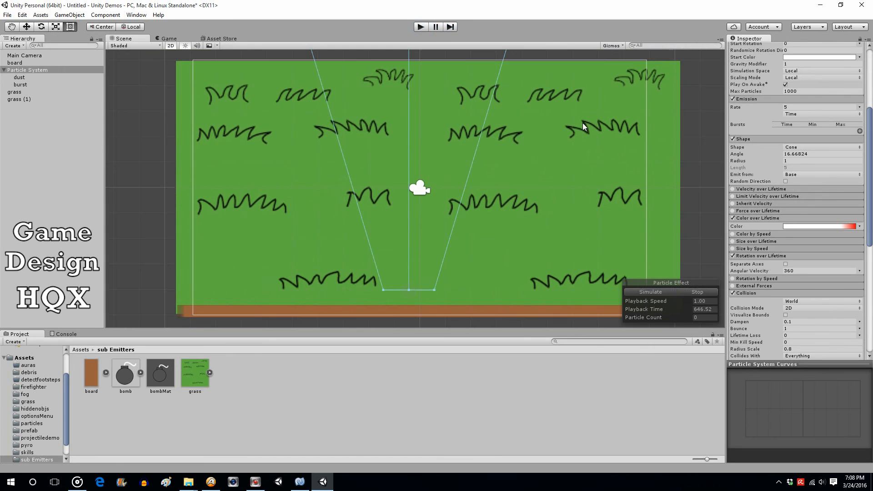
- Add a white color key at 61.8% to the bombs' lifetime gradient, set the 80% key to orange-yellow FFC300, and close the editors
click(820, 226)
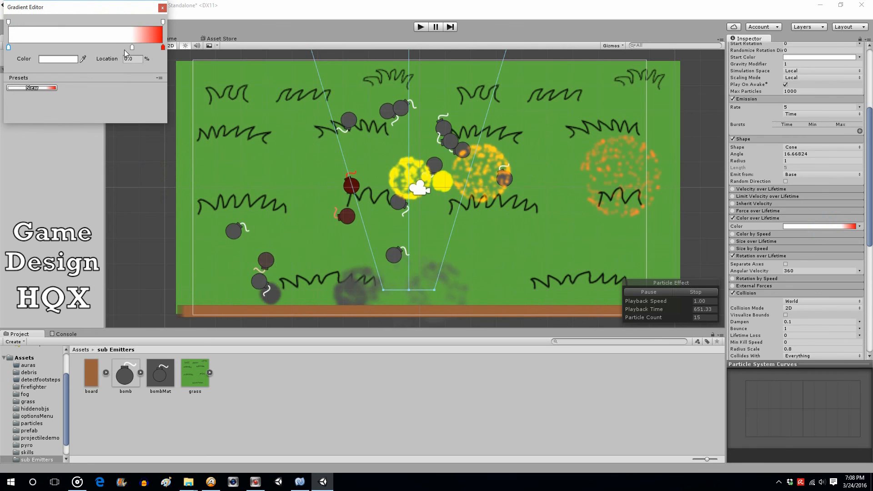
click(104, 47)
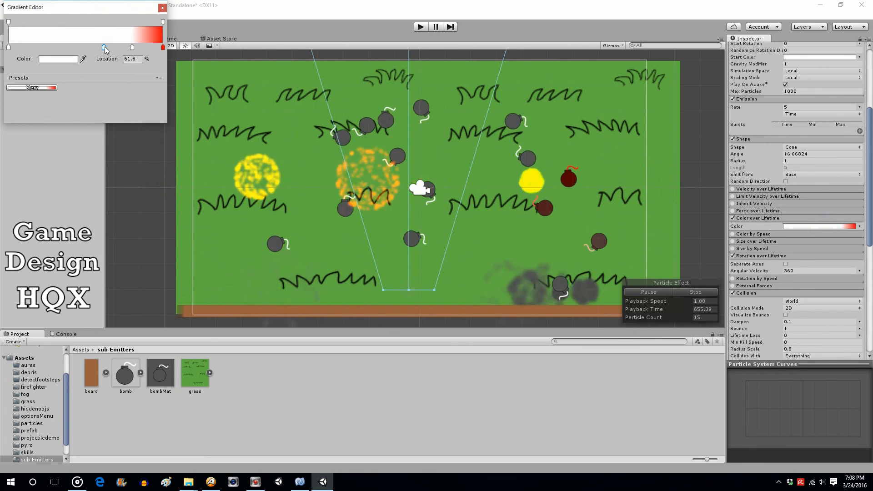
click(132, 47)
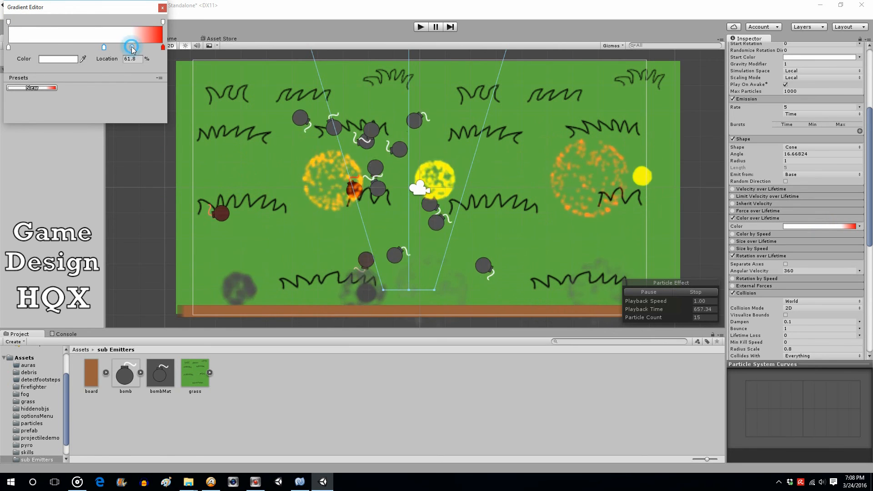
click(64, 58)
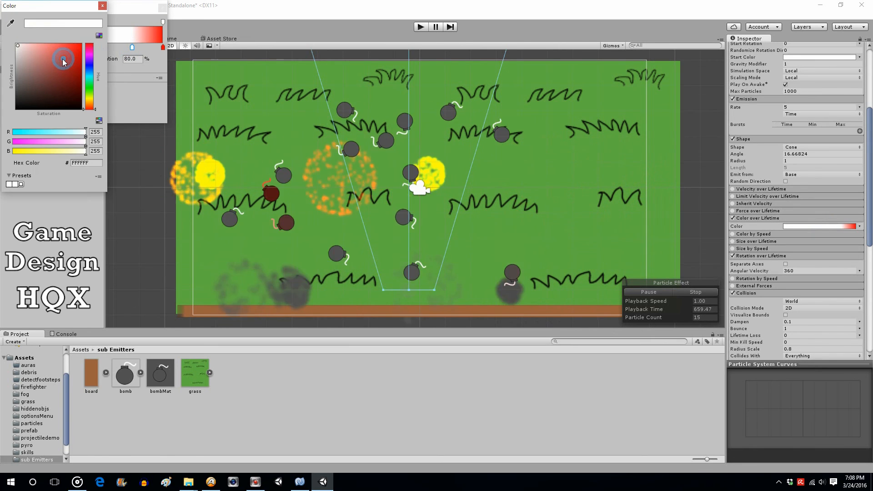
click(90, 101)
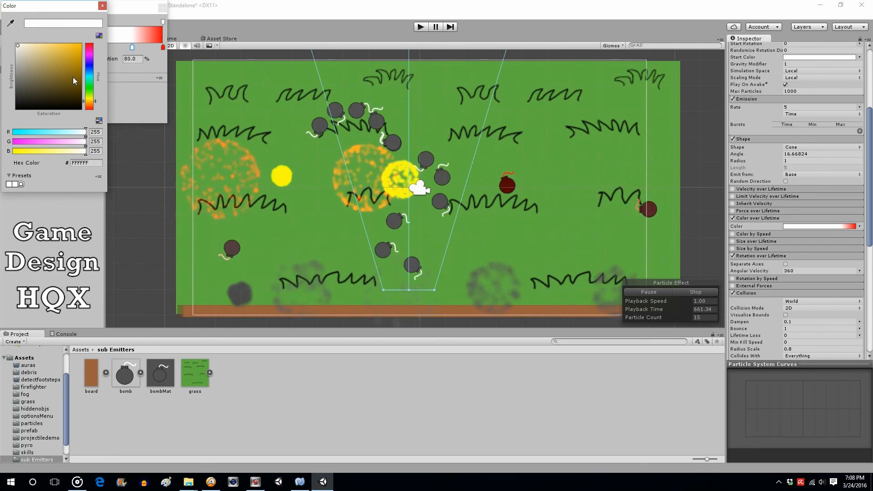
drag(43, 45, 85, 42)
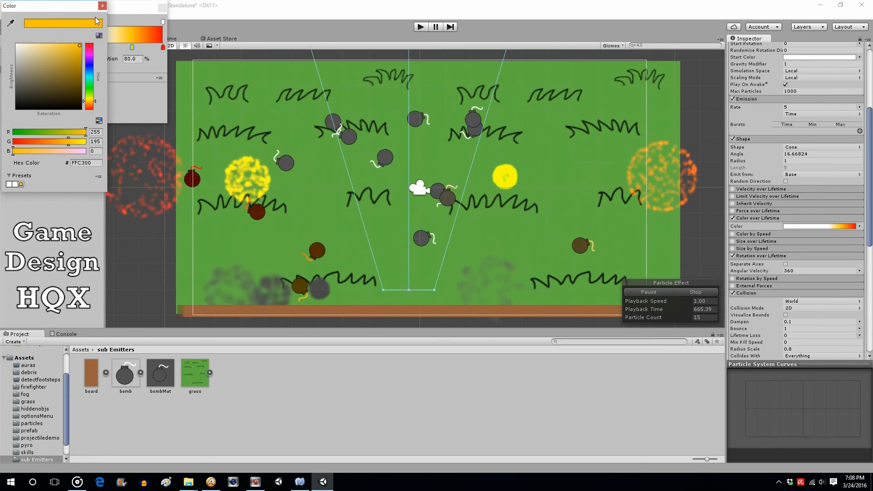
click(102, 5)
click(163, 9)
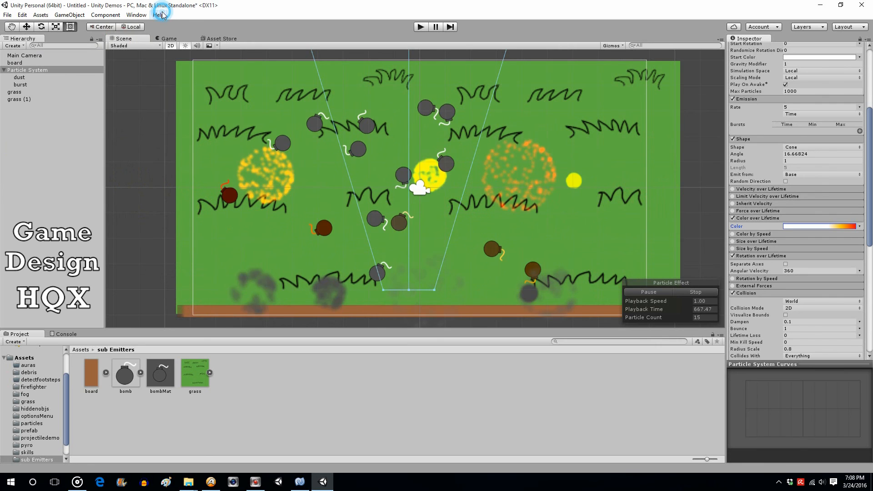
- Play-test the scene, pausing and resuming it to examine the bombs' color change over their lifetime
click(422, 27)
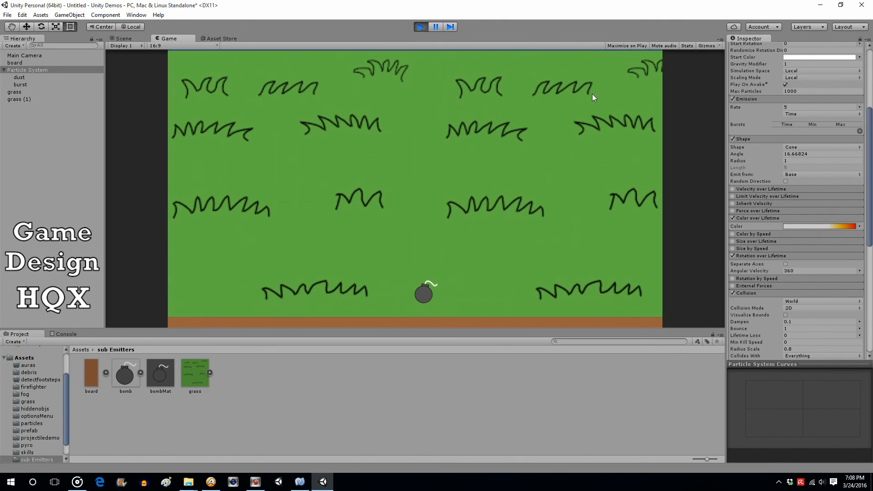
click(435, 27)
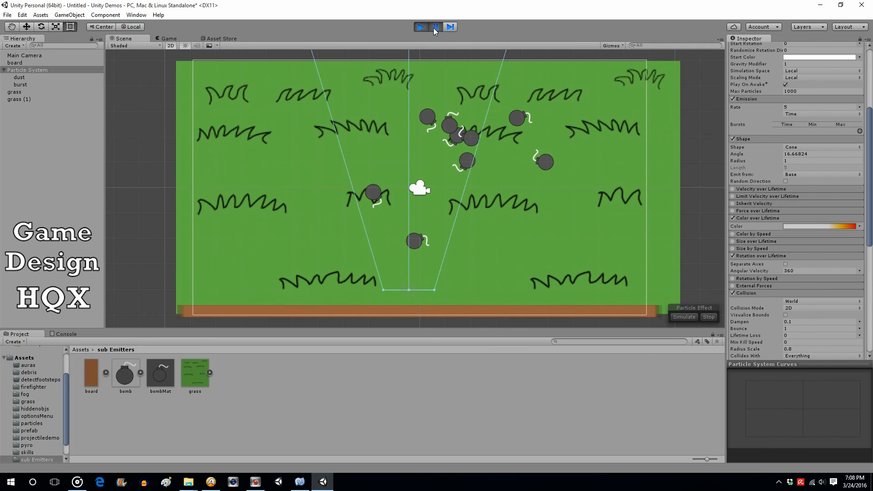
click(435, 28)
click(436, 27)
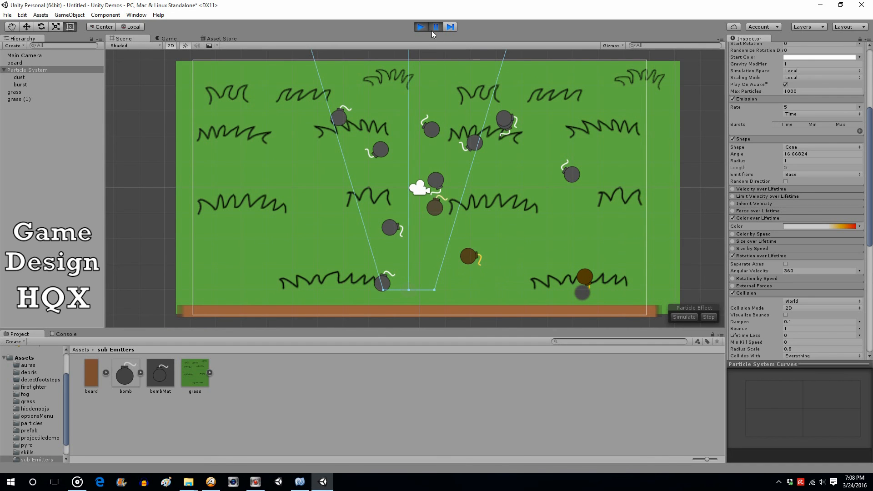
click(435, 28)
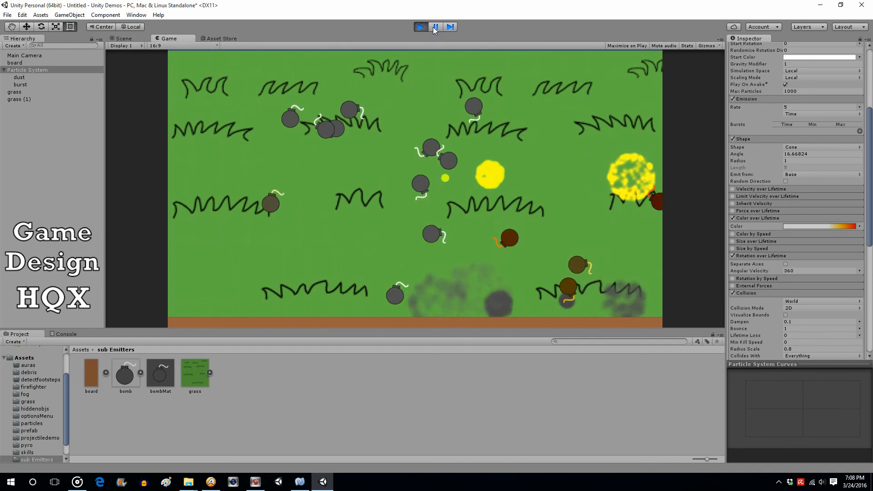